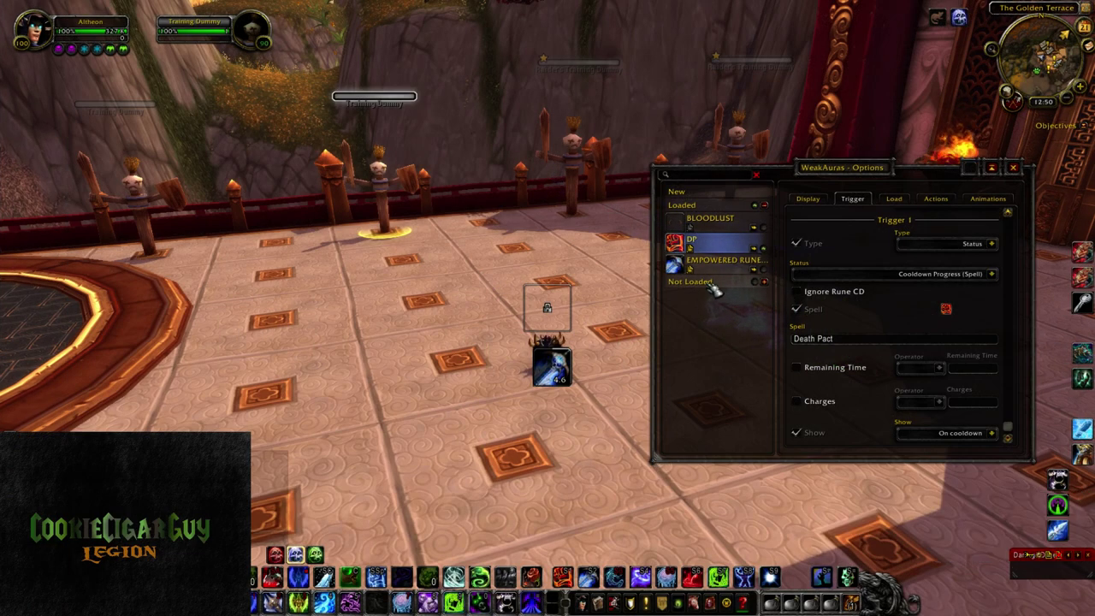
Delete the DP and EMPOWERED RUNE auras from the WeakAuras list.
right_click(734, 253)
click(709, 346)
right_click(711, 242)
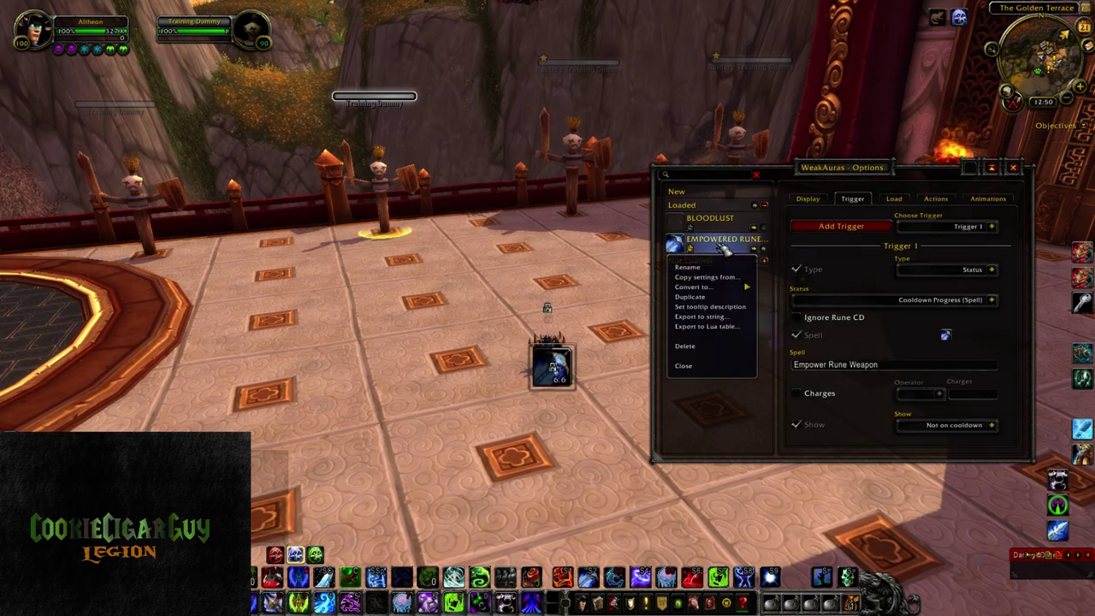
click(685, 346)
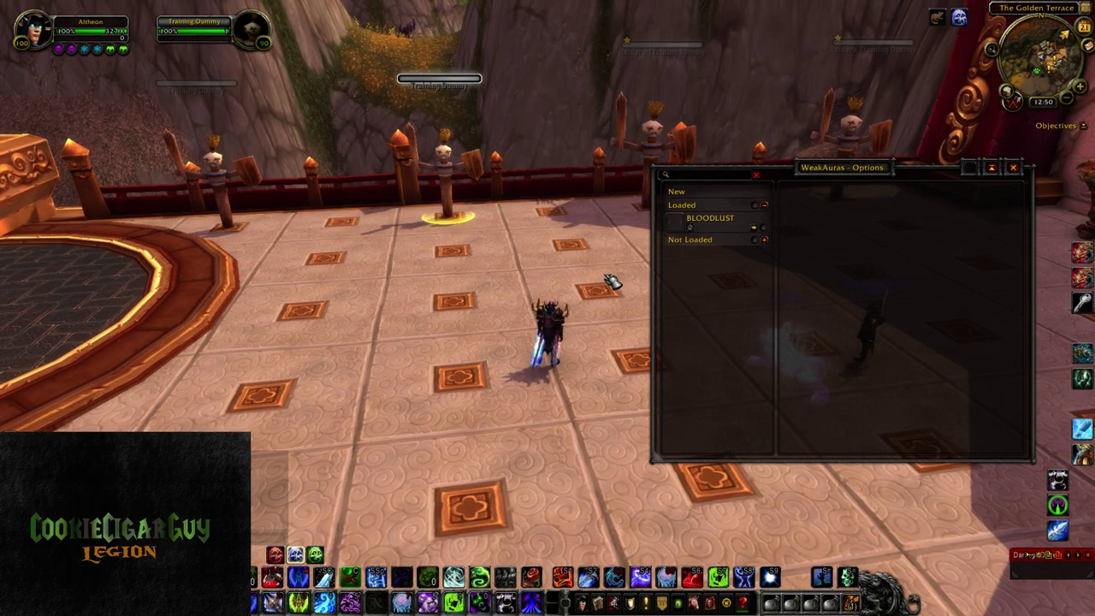
drag(612, 282, 513, 286)
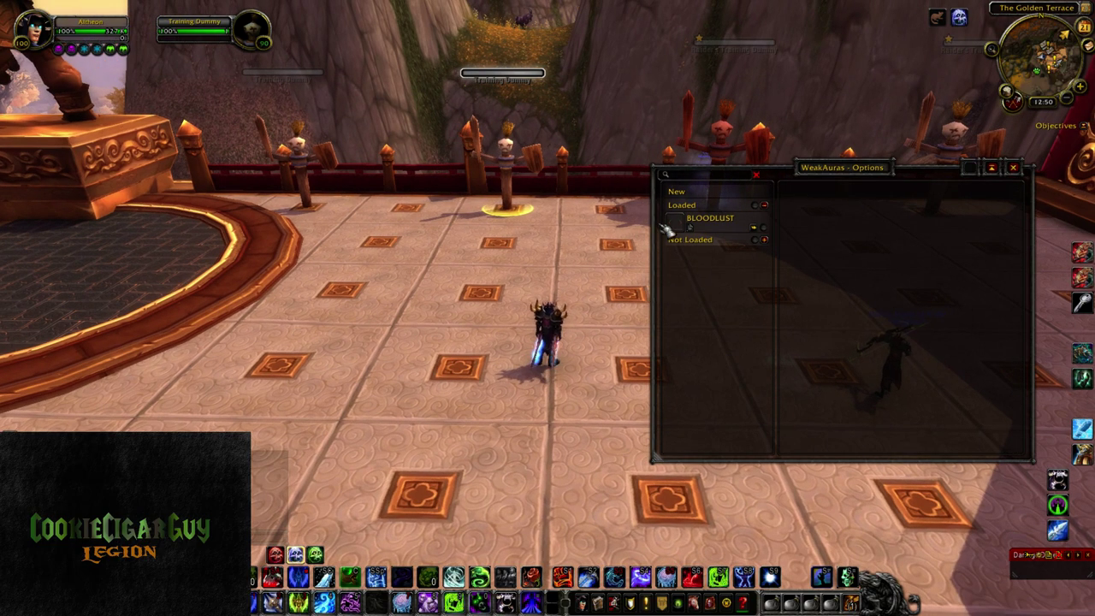
Create a new Icon-type aura, which appears as New 2 under Bloodlust.
click(719, 199)
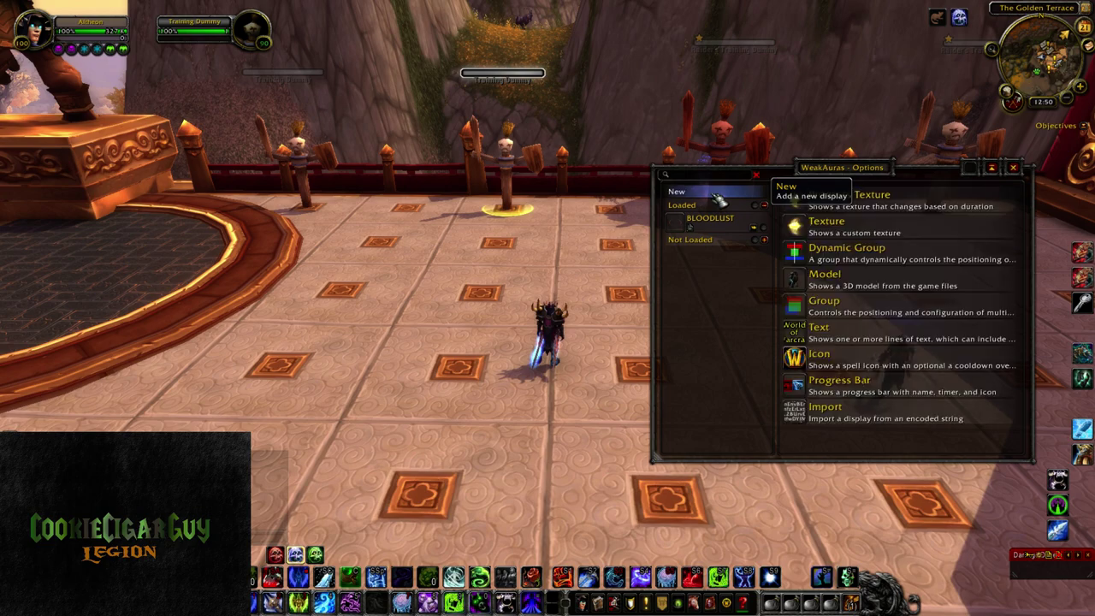
click(864, 362)
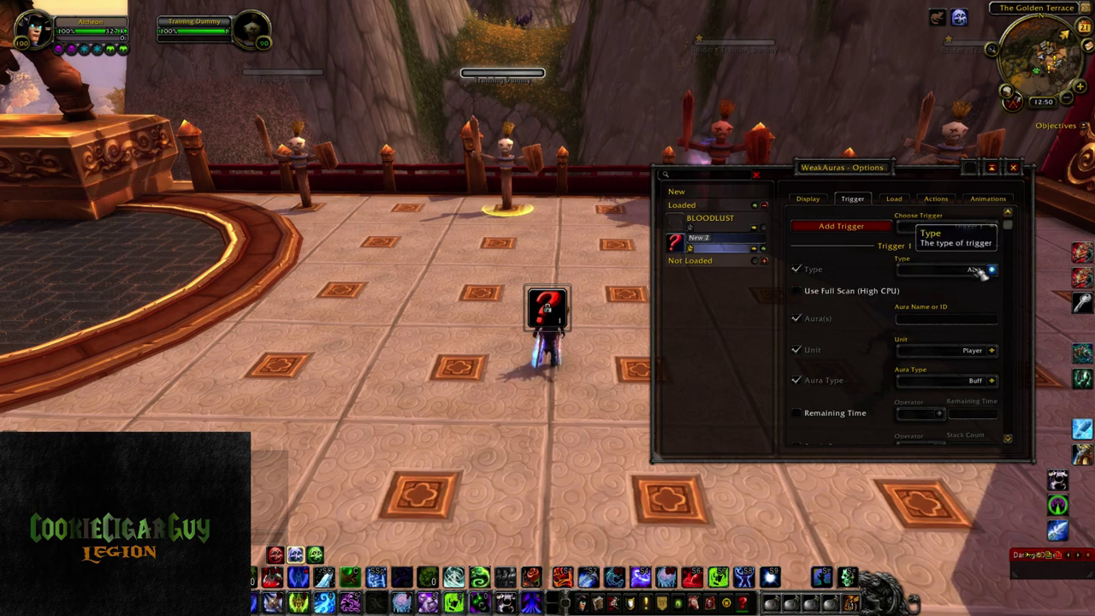
Make New 2's trigger a Status trigger using Cooldown Progress (Spell).
click(976, 271)
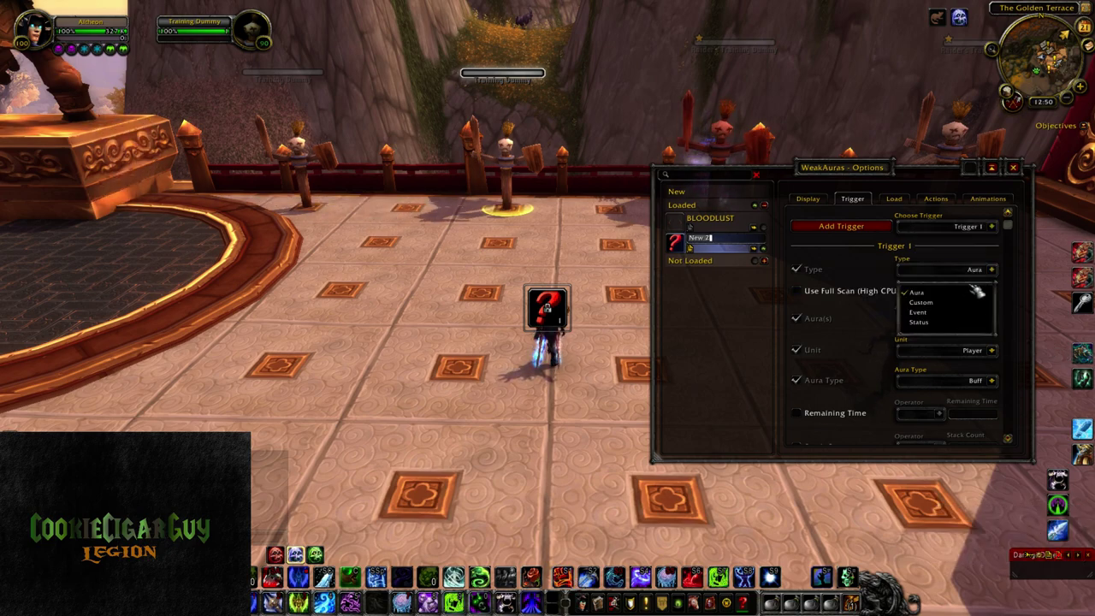
click(941, 322)
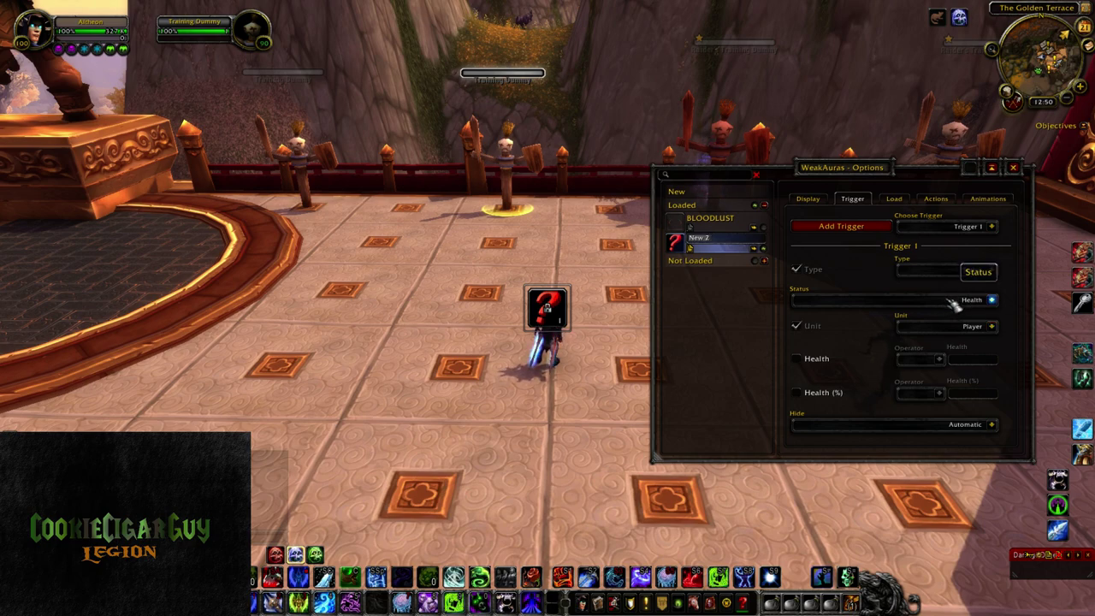
click(856, 299)
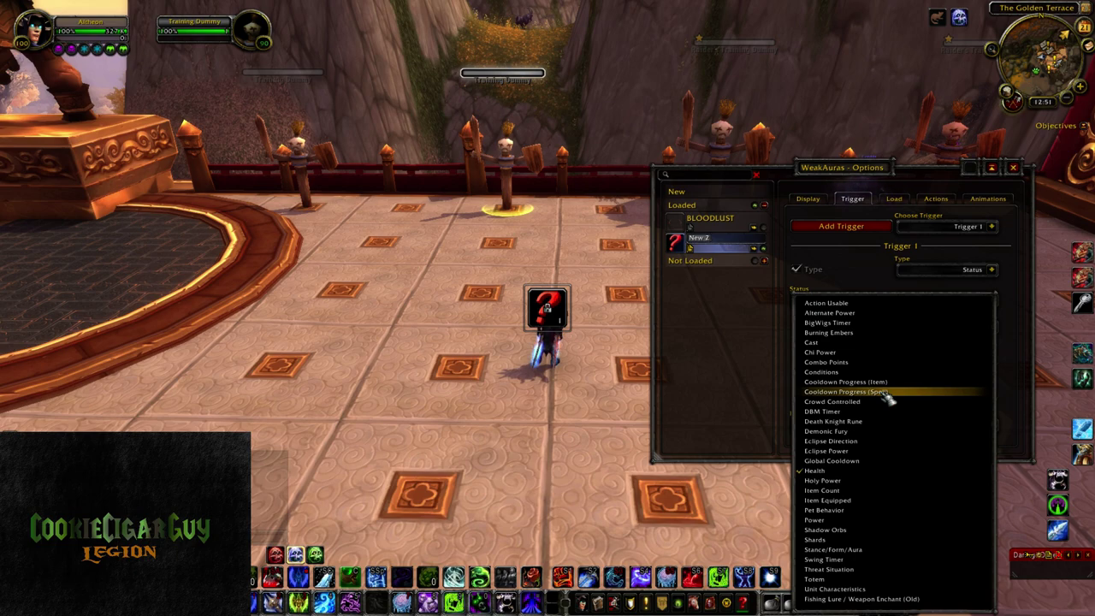
click(886, 392)
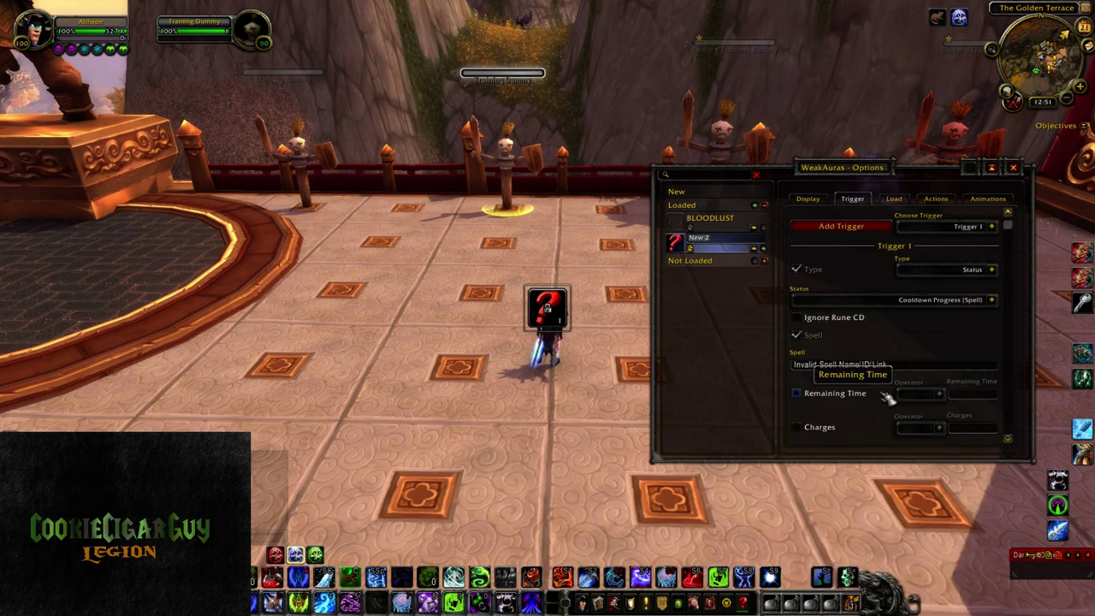
click(796, 364)
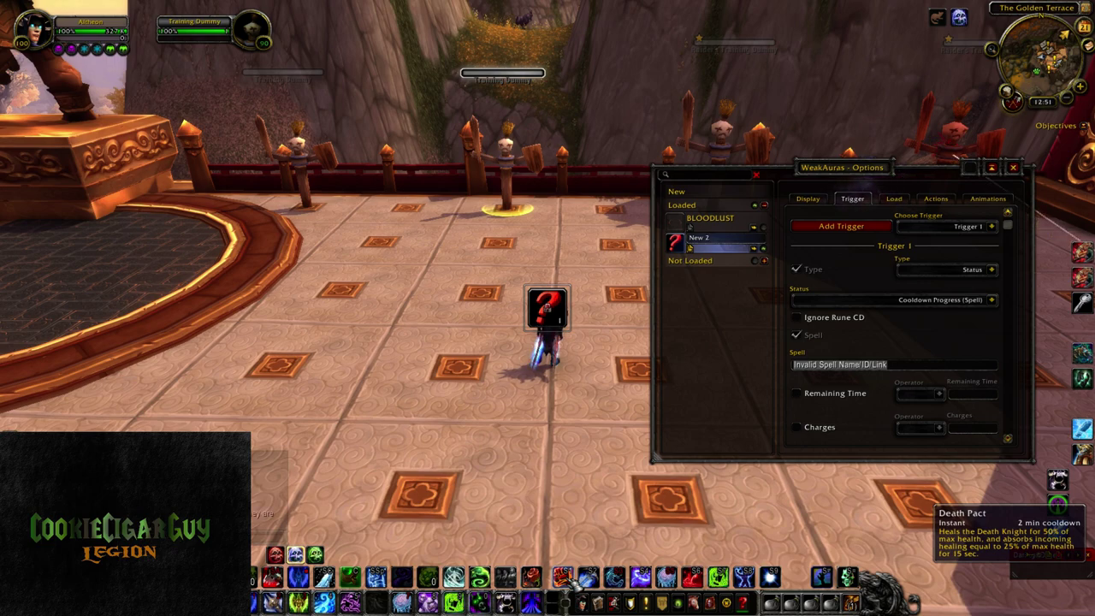
Enter Death Pact as the tracked spell and set the Show option to Always.
text(Death P)
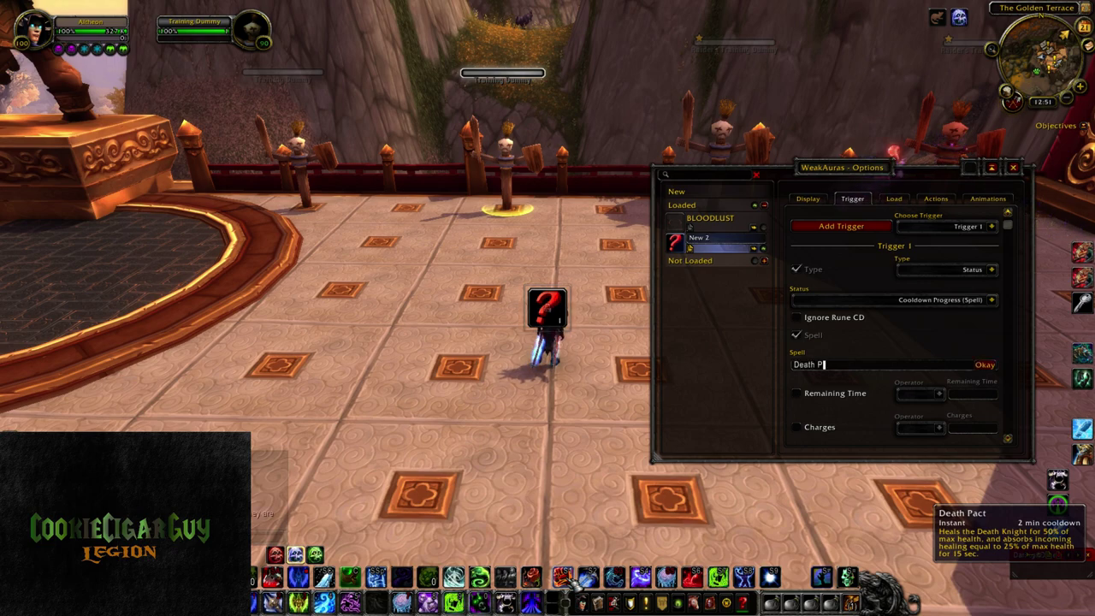
text(act)
key(Return)
drag(578, 582, 954, 341)
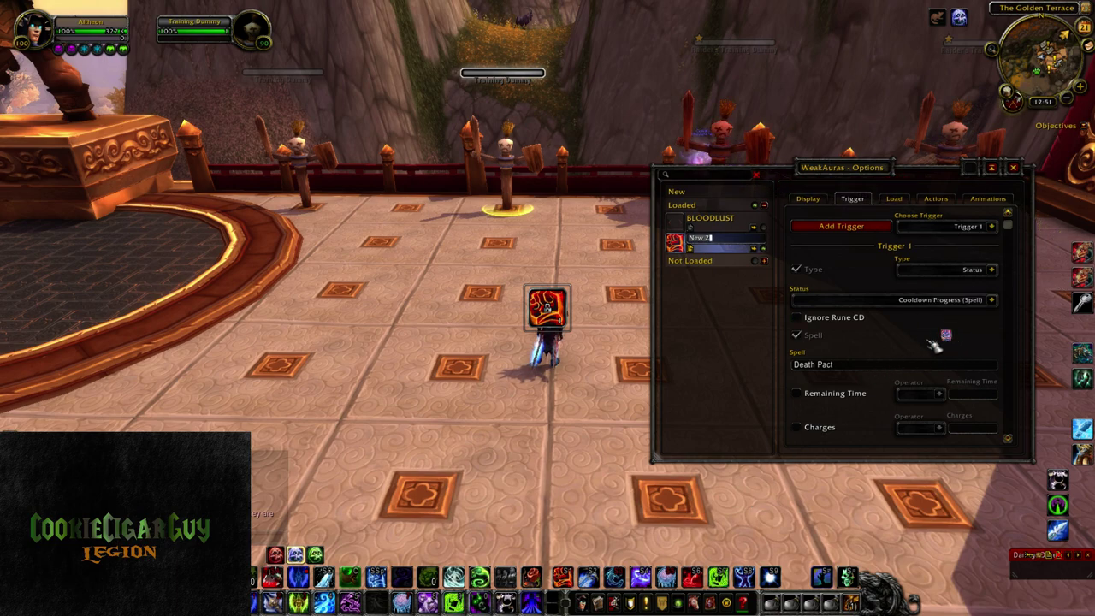
scroll(980, 334, down, 1)
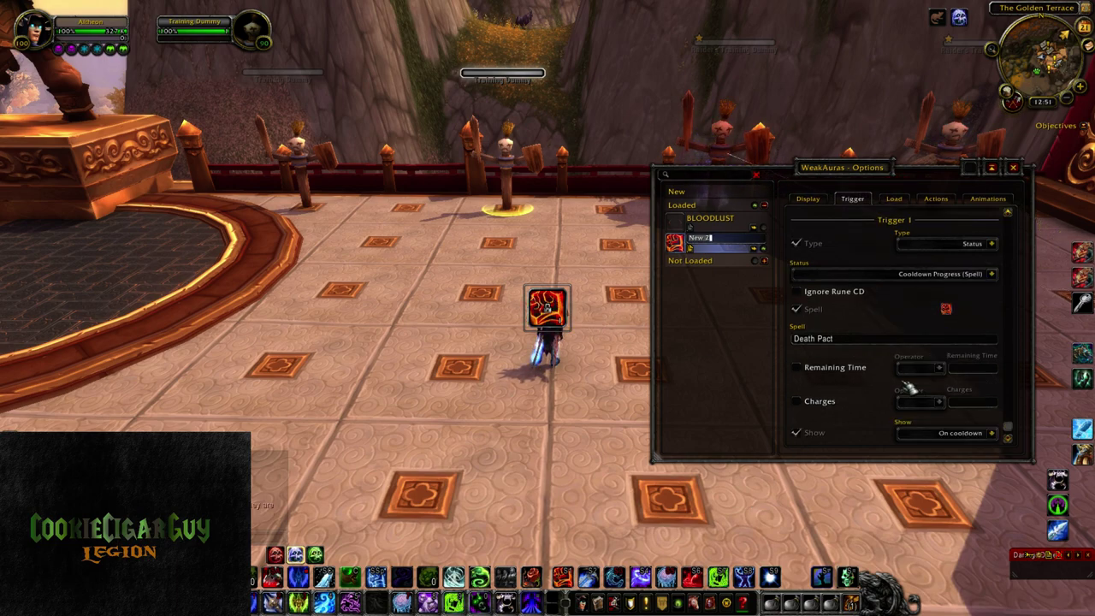
click(991, 433)
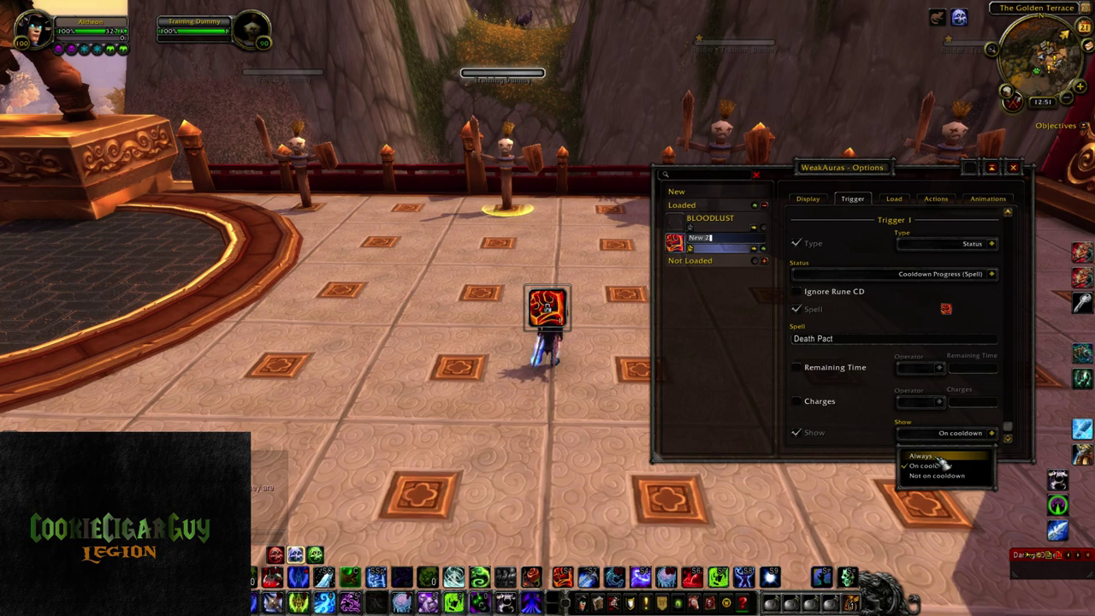
click(938, 457)
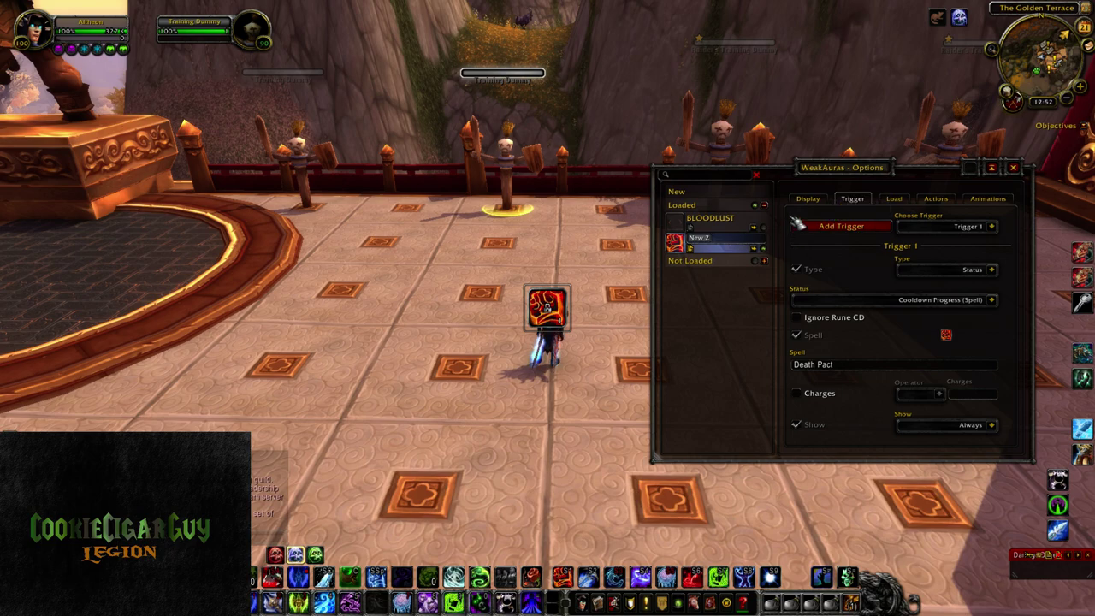
In the Load conditions, require class Death Knight and the Death Pact talent.
click(906, 202)
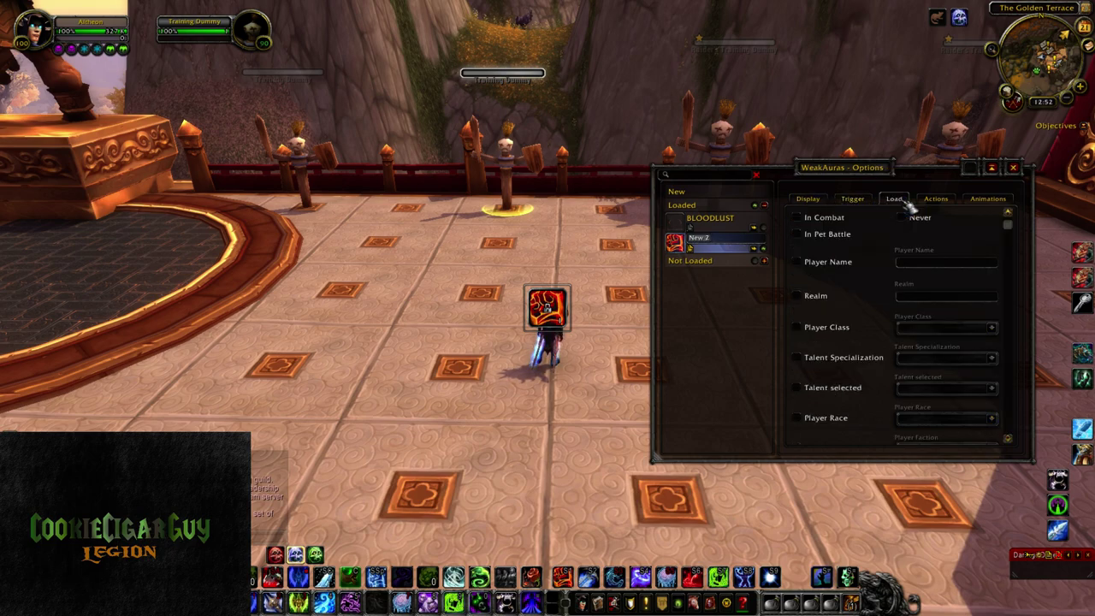
click(948, 330)
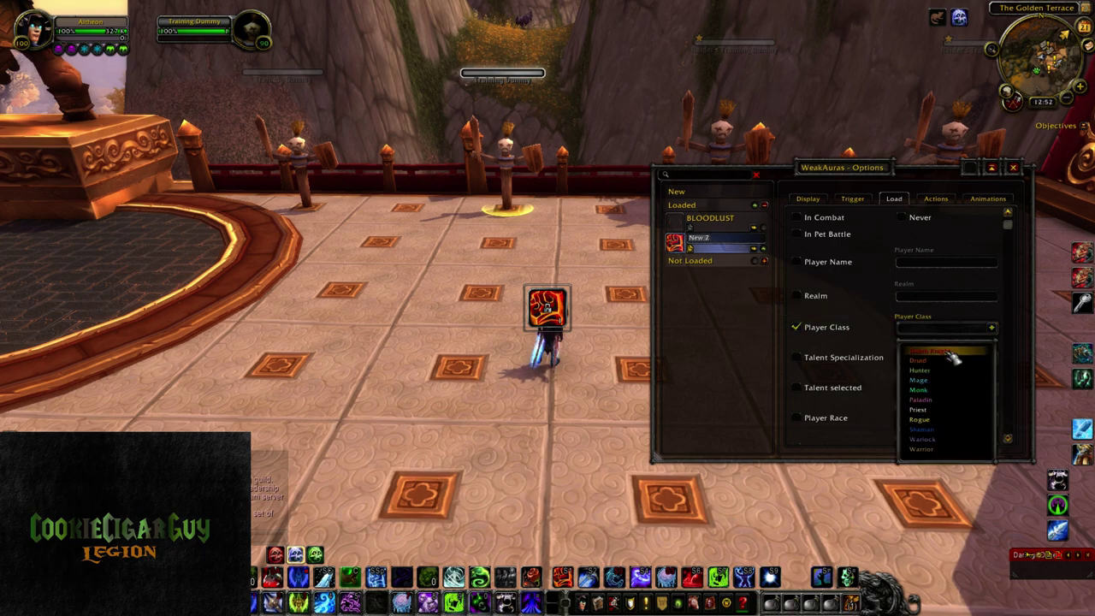
click(950, 352)
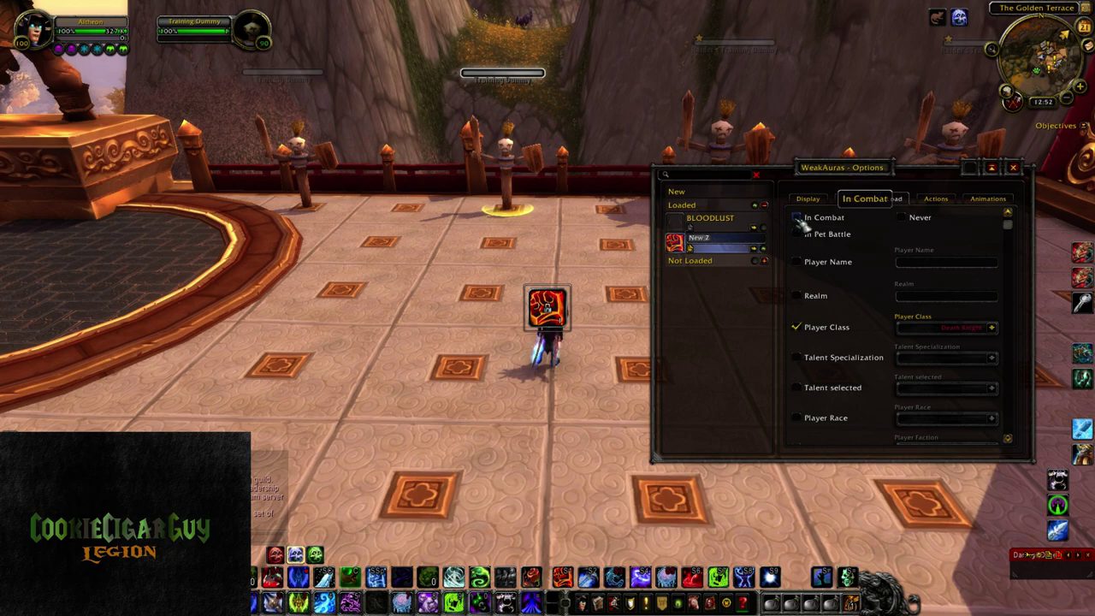
click(858, 390)
click(917, 389)
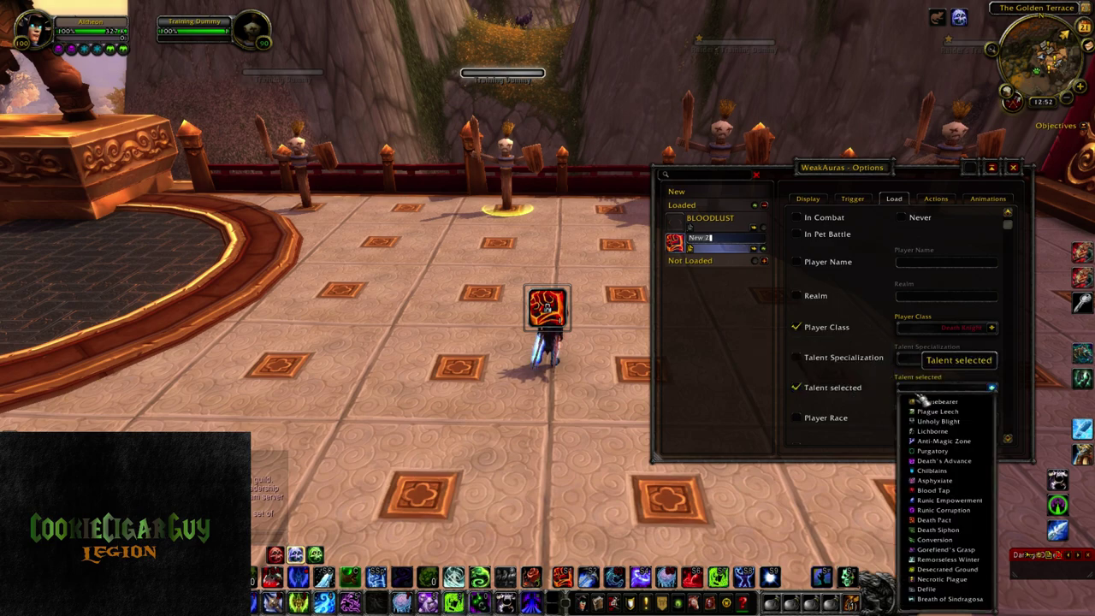
click(941, 523)
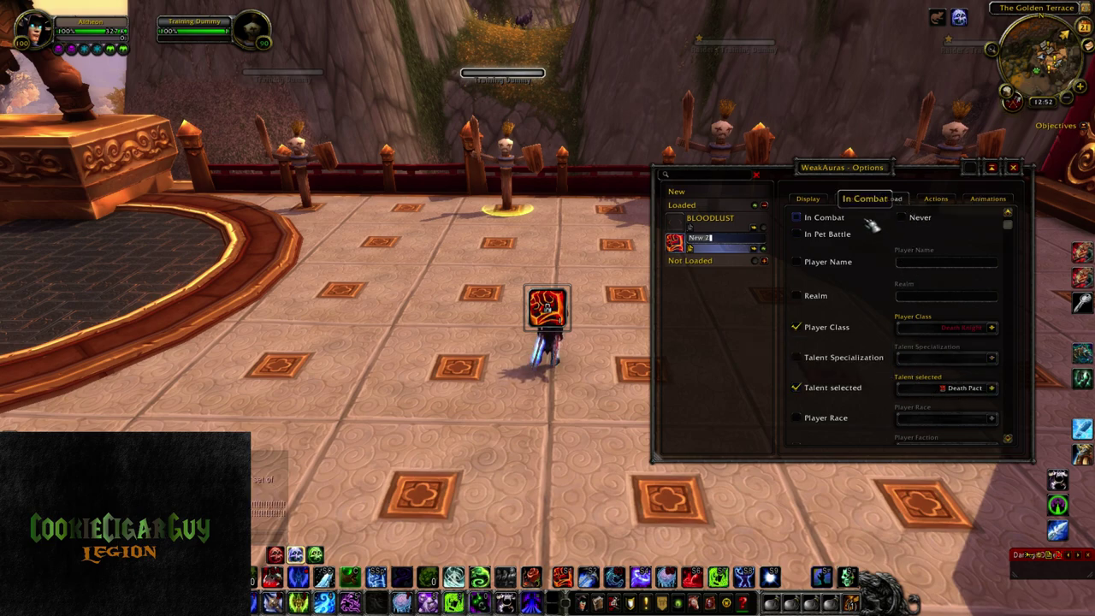
Drag the aura icon onto the character, about 117 by 119 at offset X 0, Y -26.
click(816, 208)
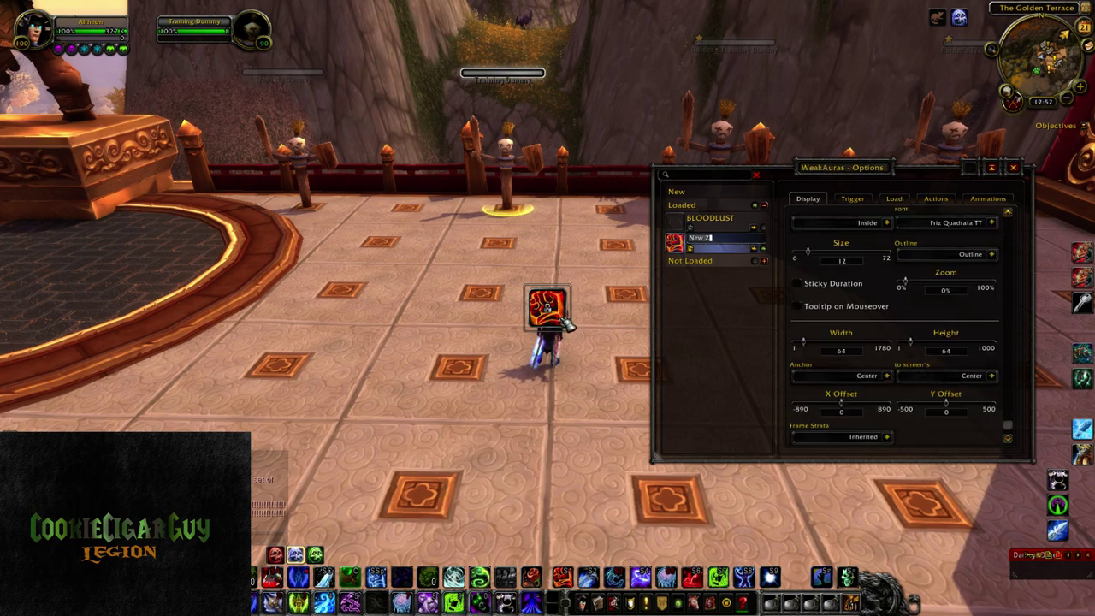
drag(563, 316, 582, 437)
drag(549, 390, 571, 337)
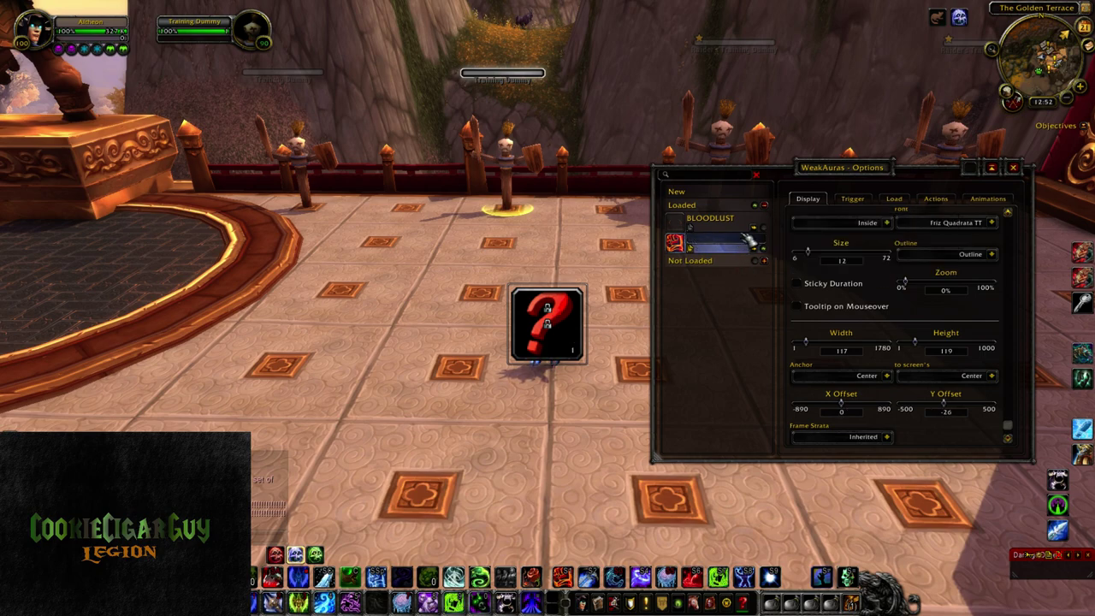
Rename the aura to DP.
text(DP)
key(Return)
scroll(907, 287, up, 5)
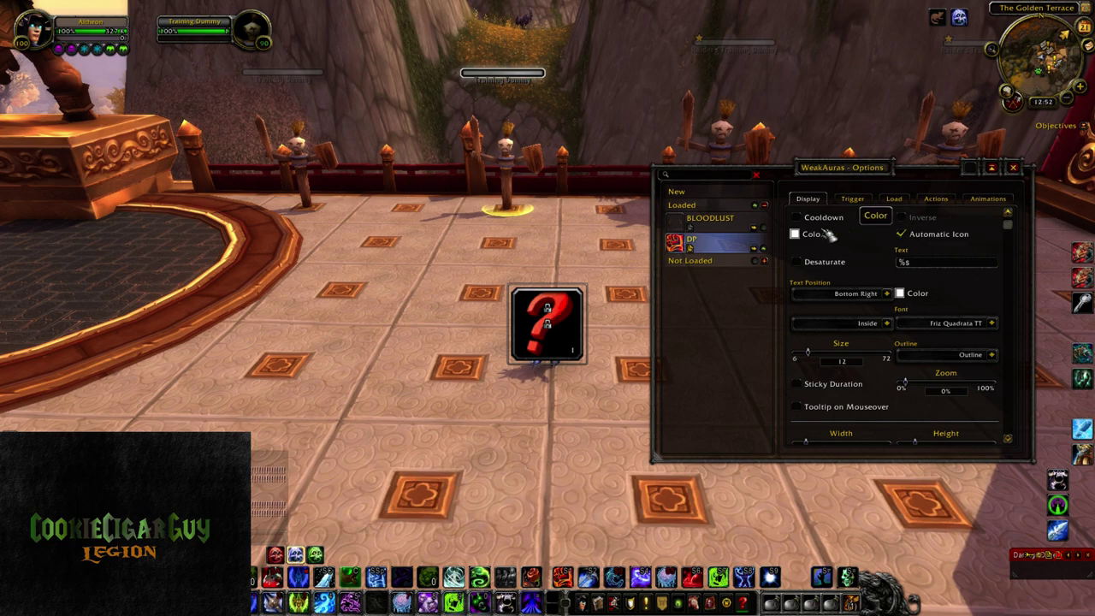
Turn on an inverted cooldown swipe and change the icon text code from %s to %p.
click(810, 221)
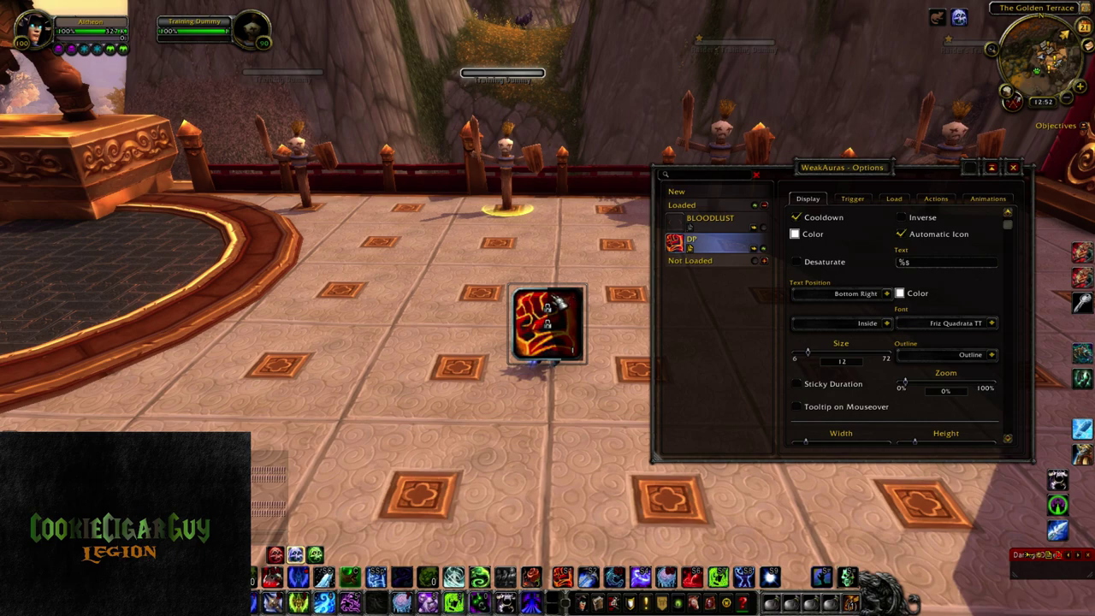
click(901, 218)
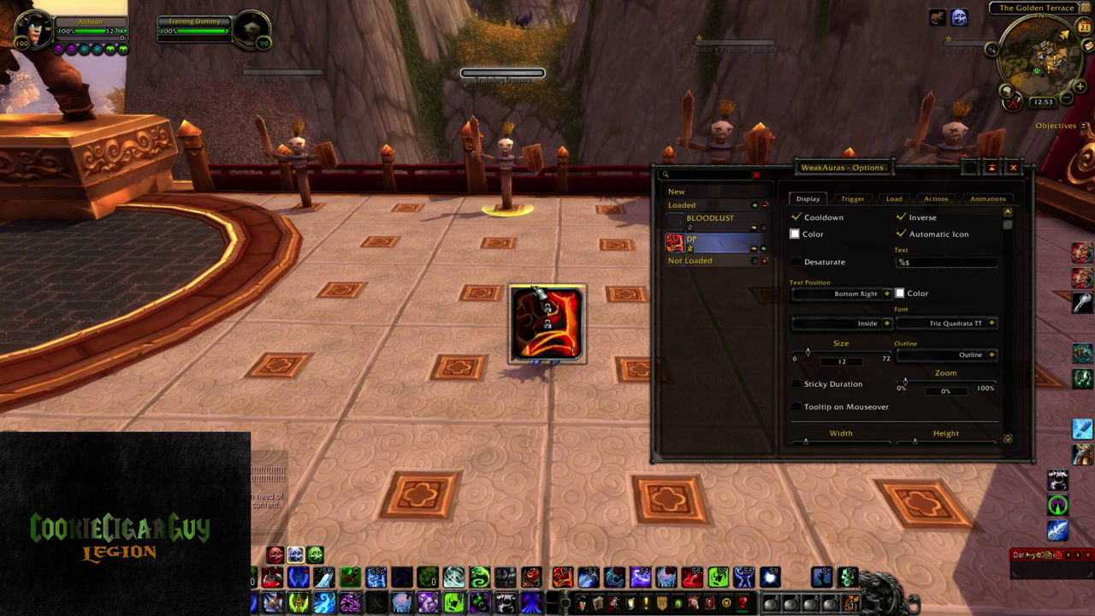
click(929, 268)
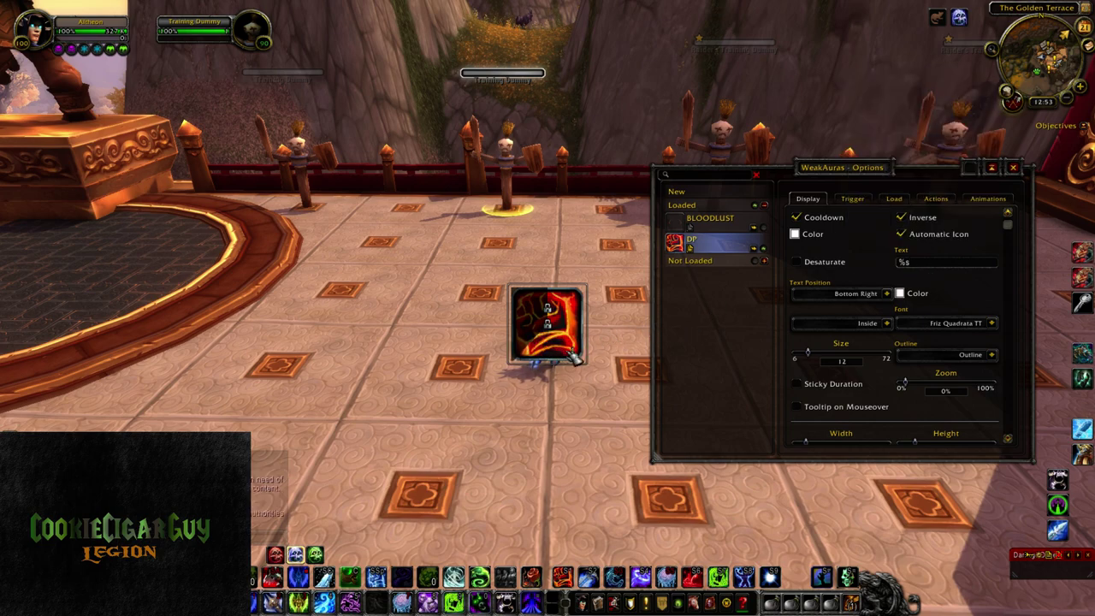
key(BackSpace)
text(p)
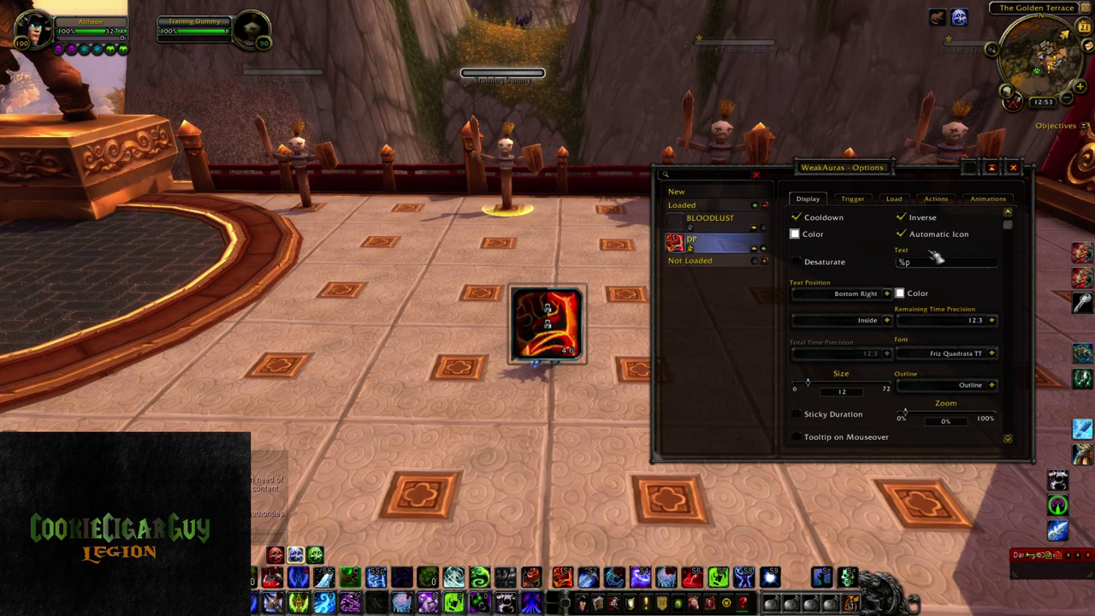
mouse_move(920, 266)
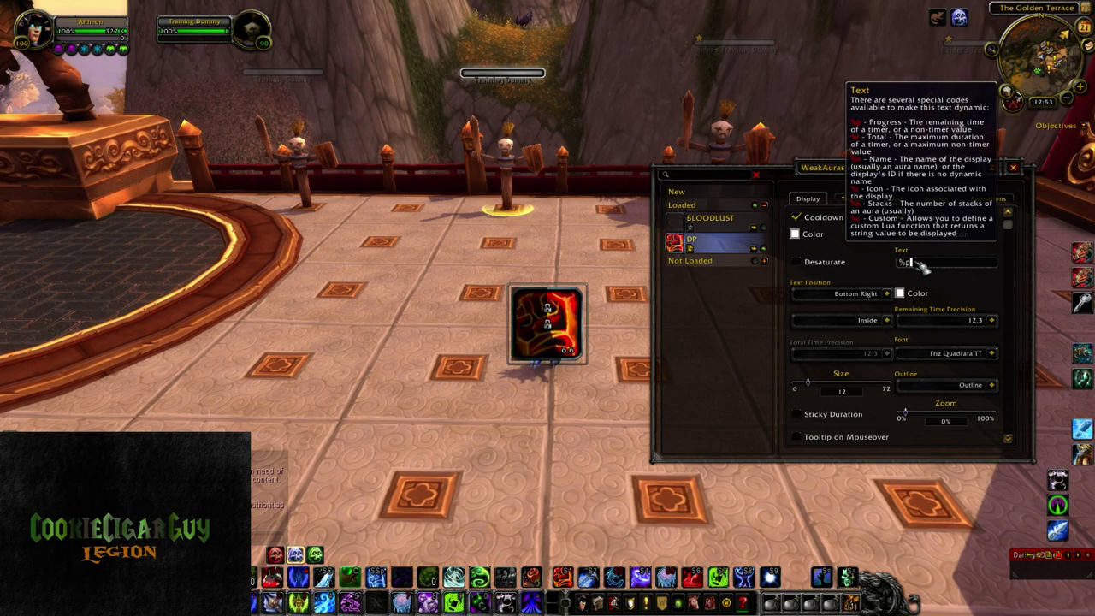
Preview the icon text as %n, then set it back to %p.
key(BackSpace)
text(n)
key(Return)
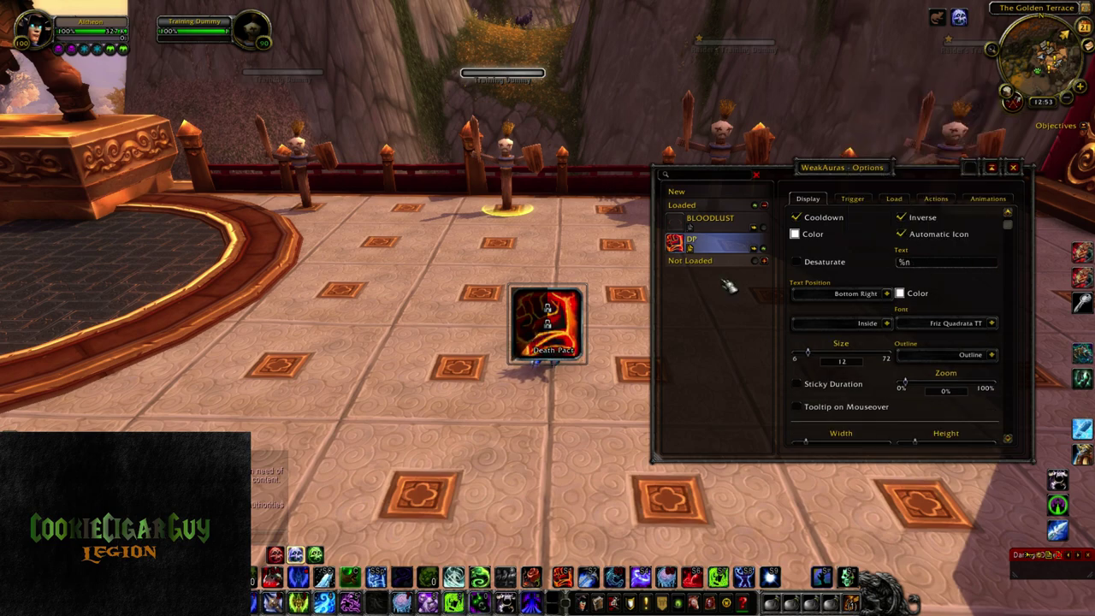
click(924, 263)
key(BackSpace)
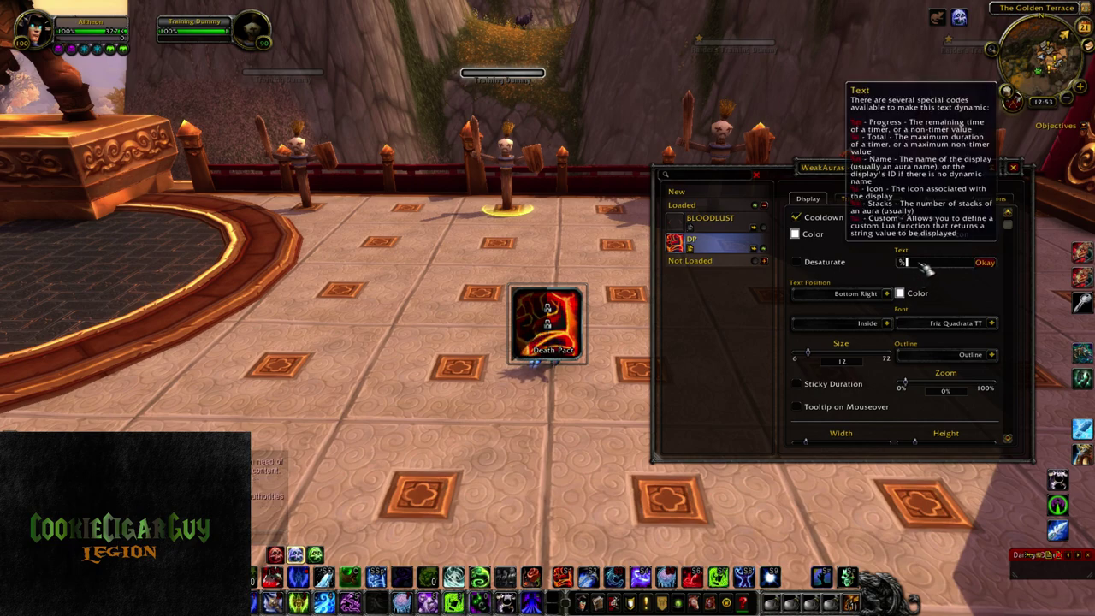
text(p)
key(Return)
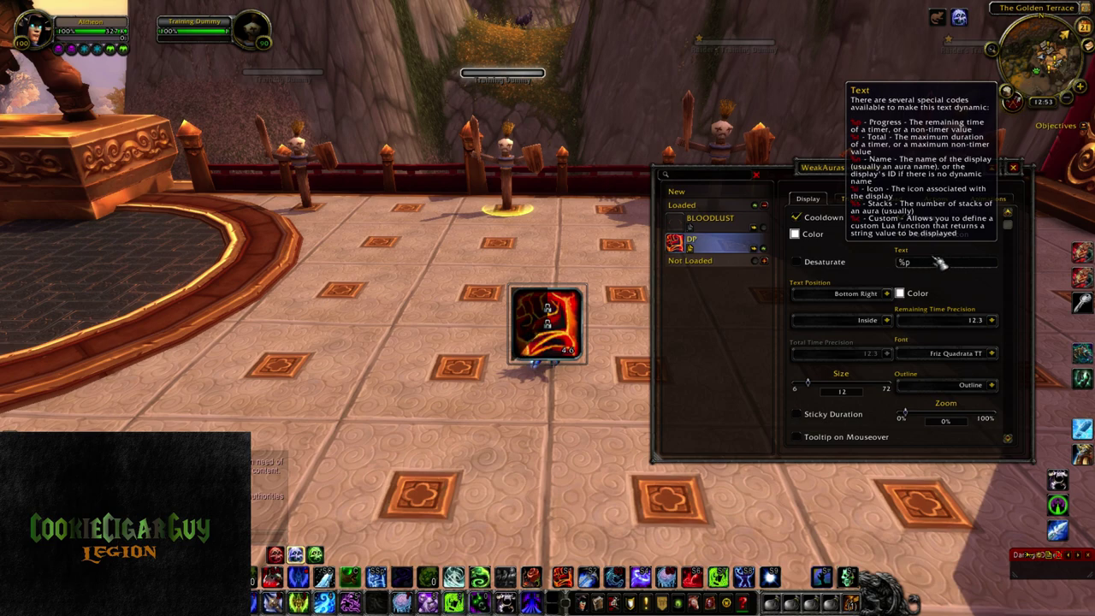
Try Tooltip on Mouseover, leave it off, and close the WeakAuras options.
click(798, 438)
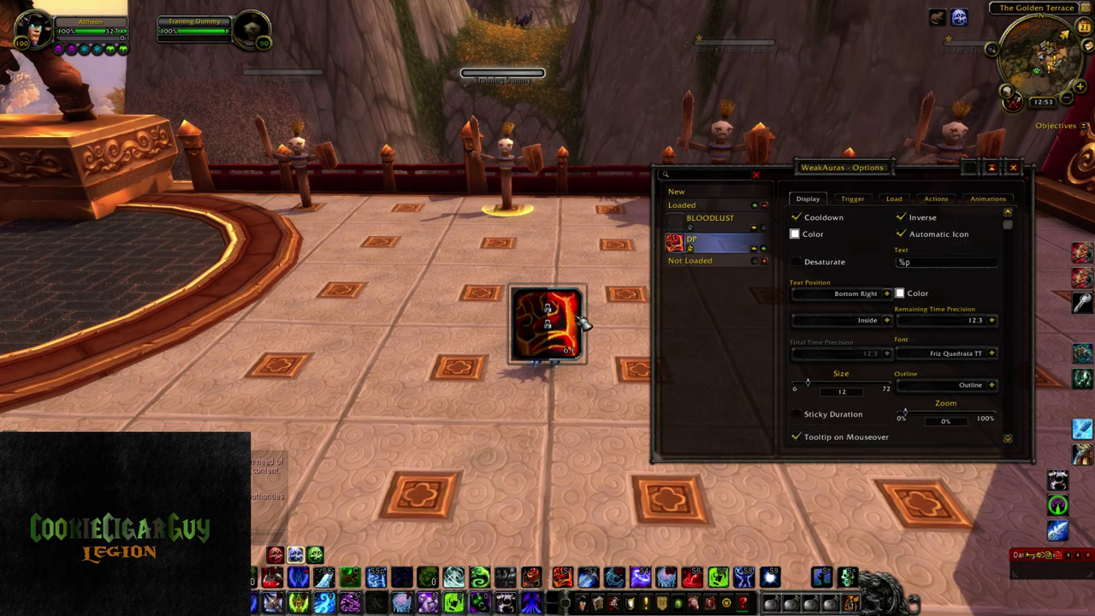
click(809, 439)
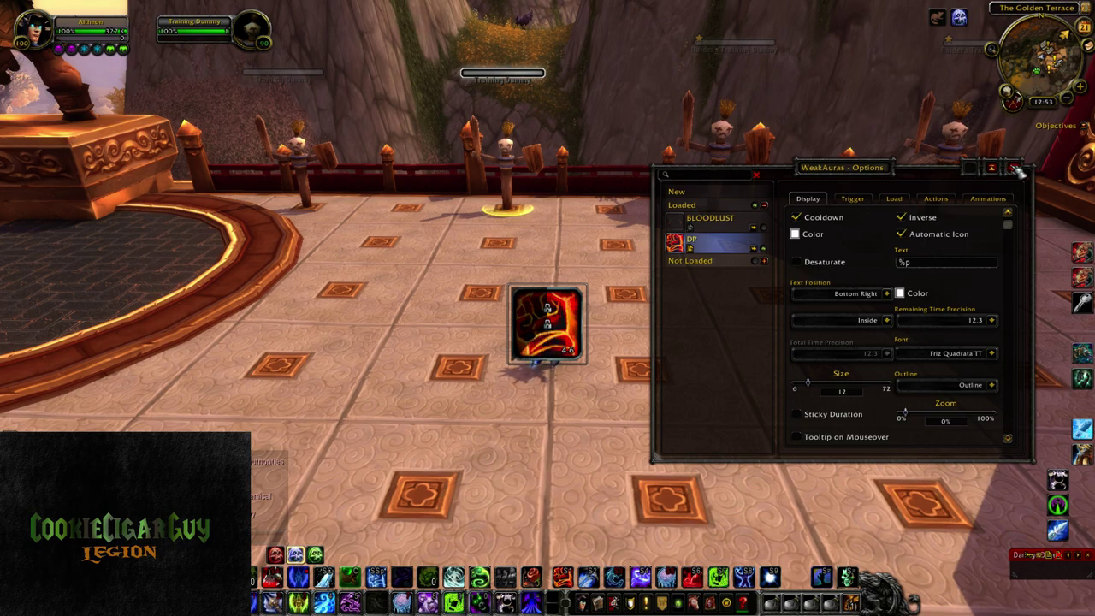
click(1015, 169)
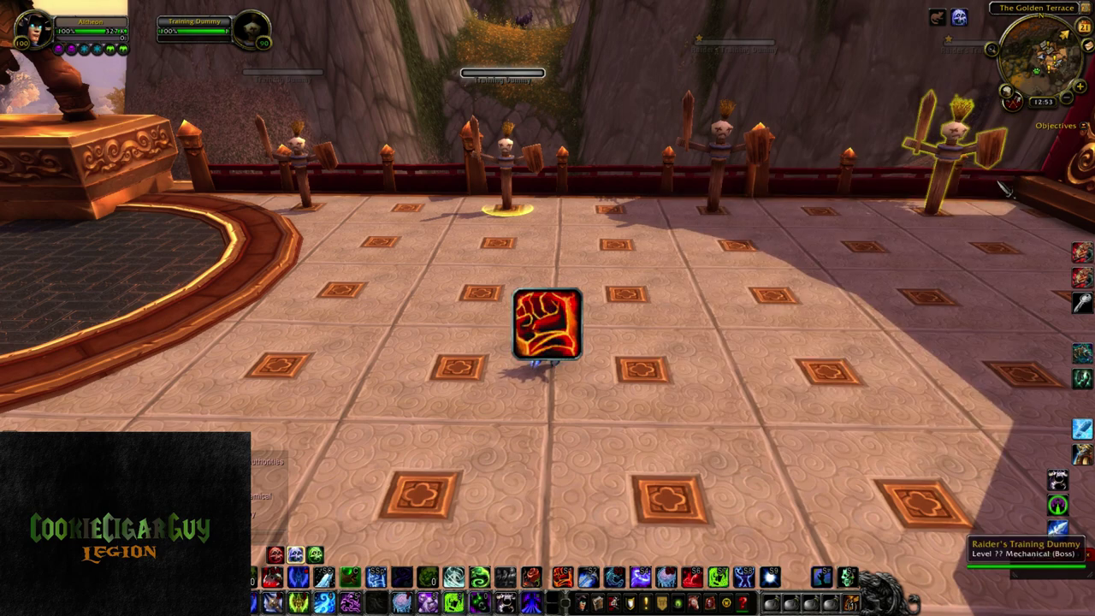
Cast Death Pact to check the DP icon's cooldown countdown, then reopen WeakAuras.
drag(673, 525, 650, 524)
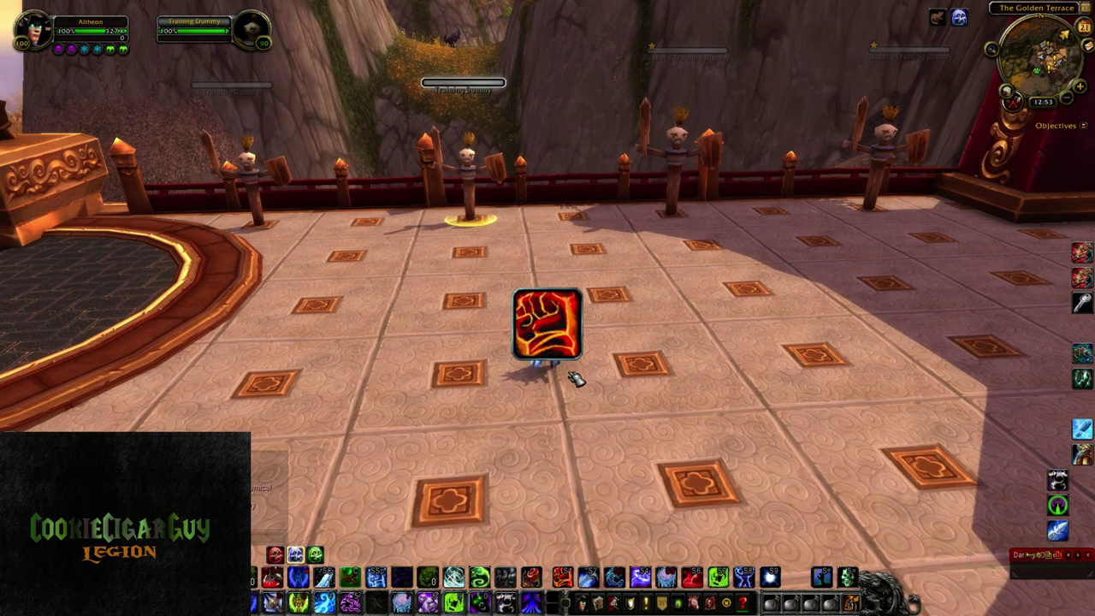
drag(572, 416, 547, 417)
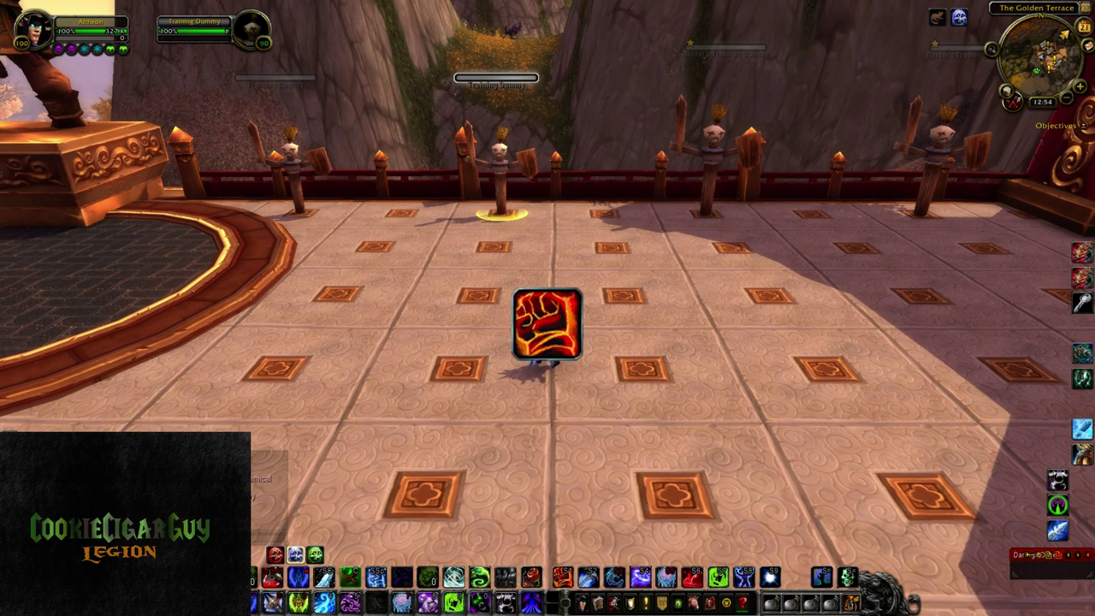
click(567, 572)
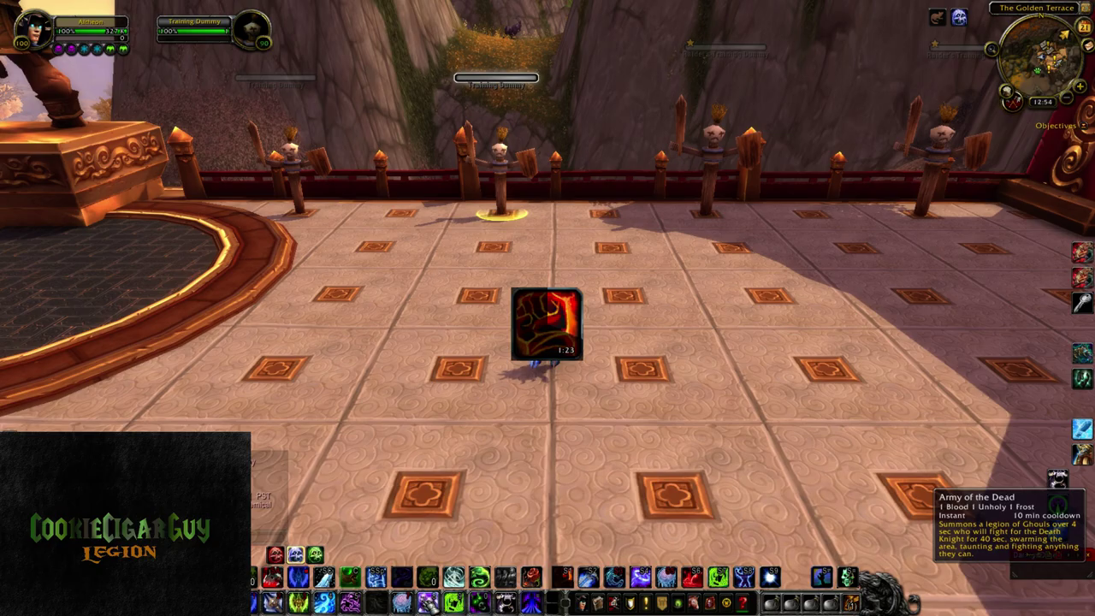
drag(665, 428, 665, 428)
drag(624, 374, 629, 376)
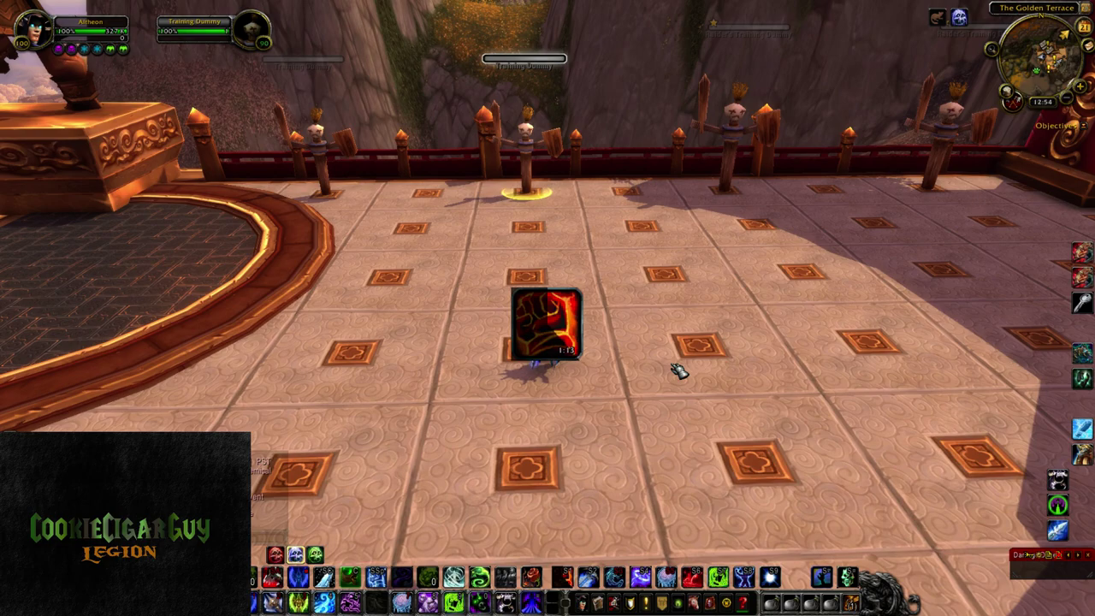
key(ctrl+w)
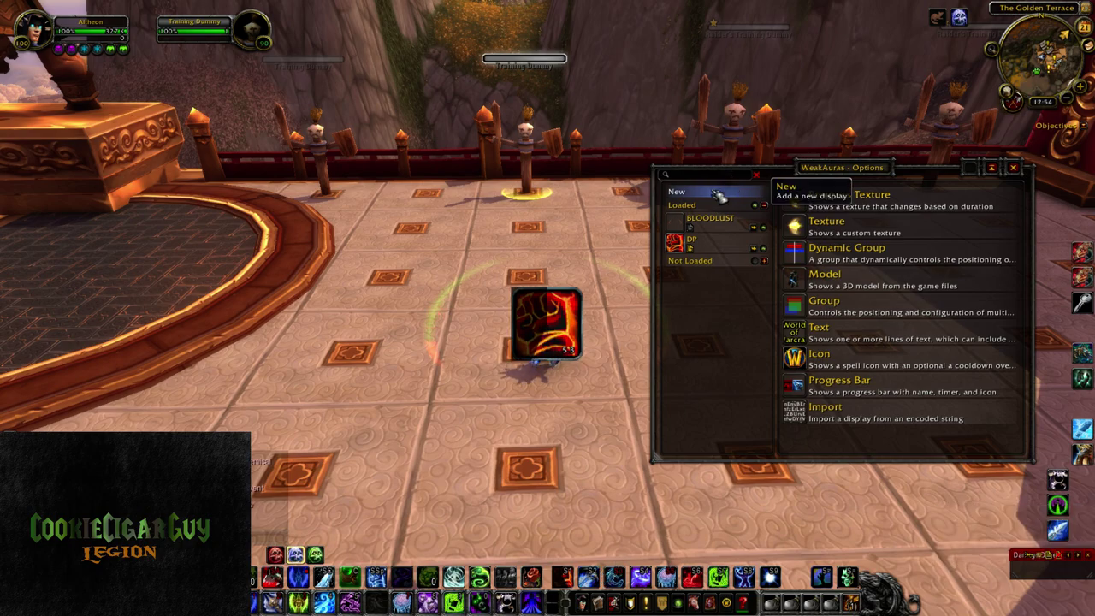
Create a new icon aura named EMPOWER RUNE WEAPON.
click(843, 358)
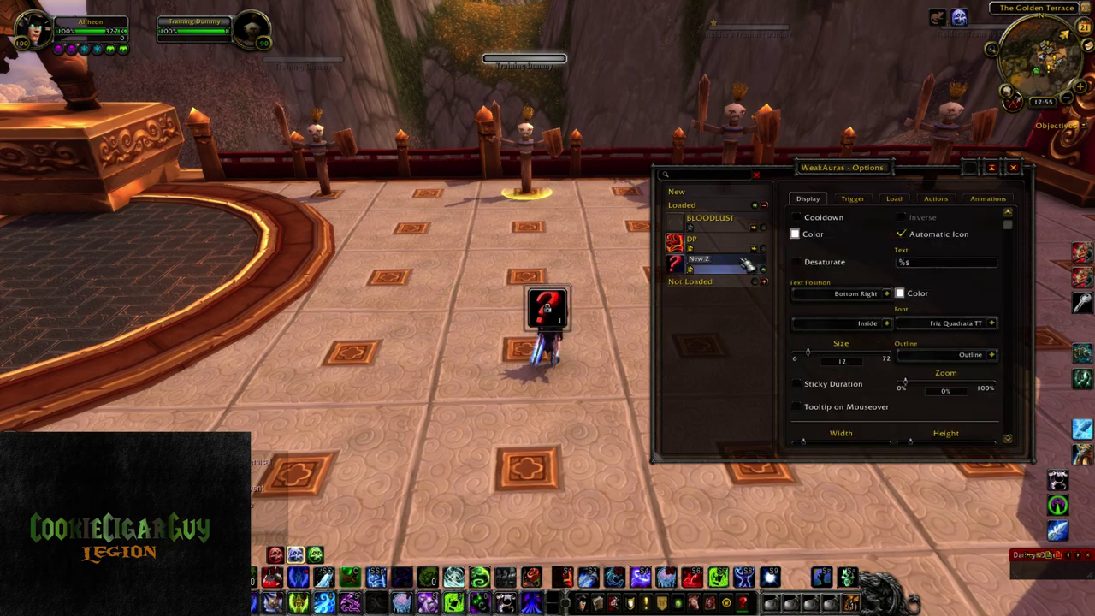
text(EMPOWE)
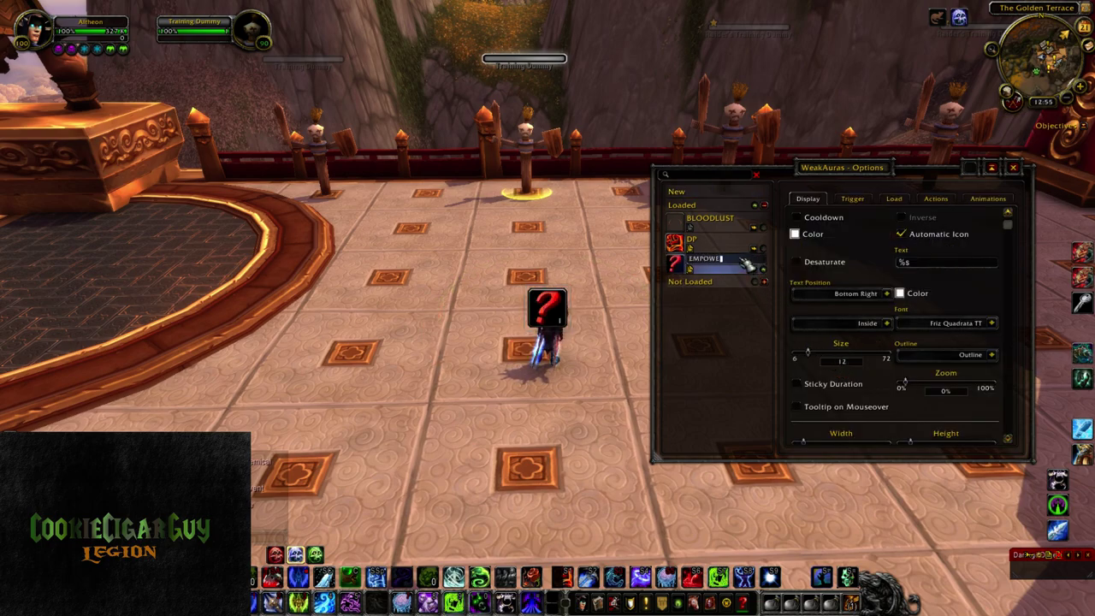
text(R RUNE WEAPON)
key(Return)
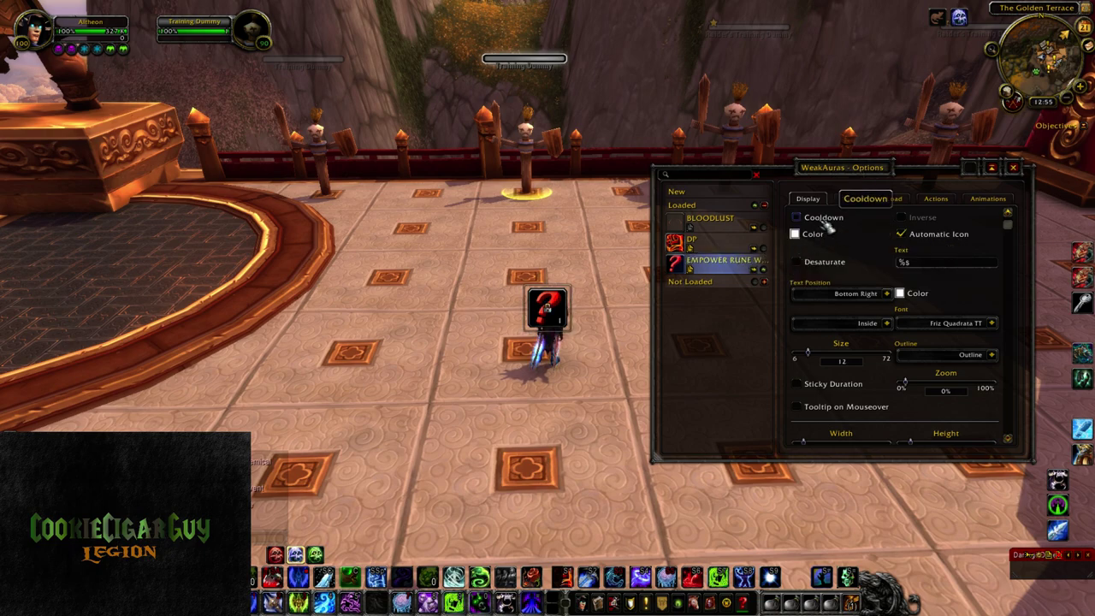
Enable an inverted cooldown swipe and set the icon text to %p.
click(798, 218)
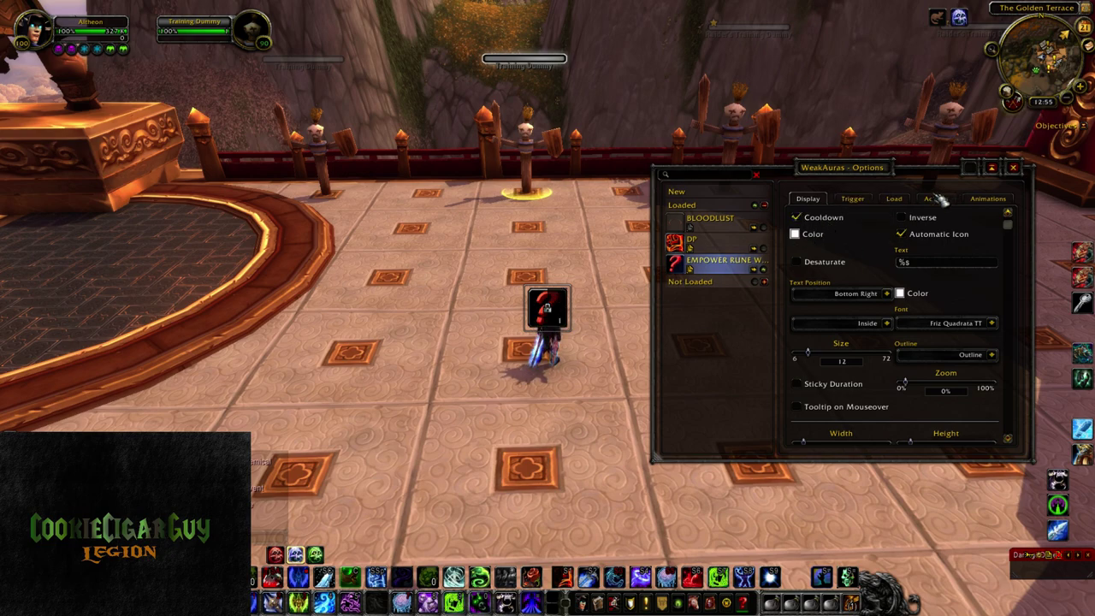
click(920, 219)
mouse_move(933, 269)
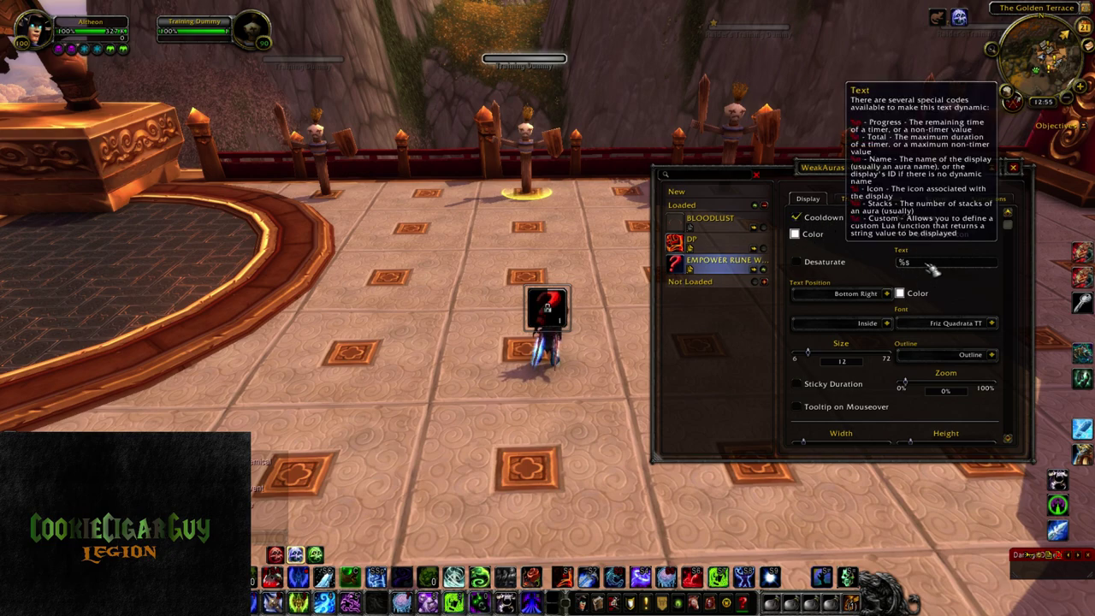
key(BackSpace)
click(984, 263)
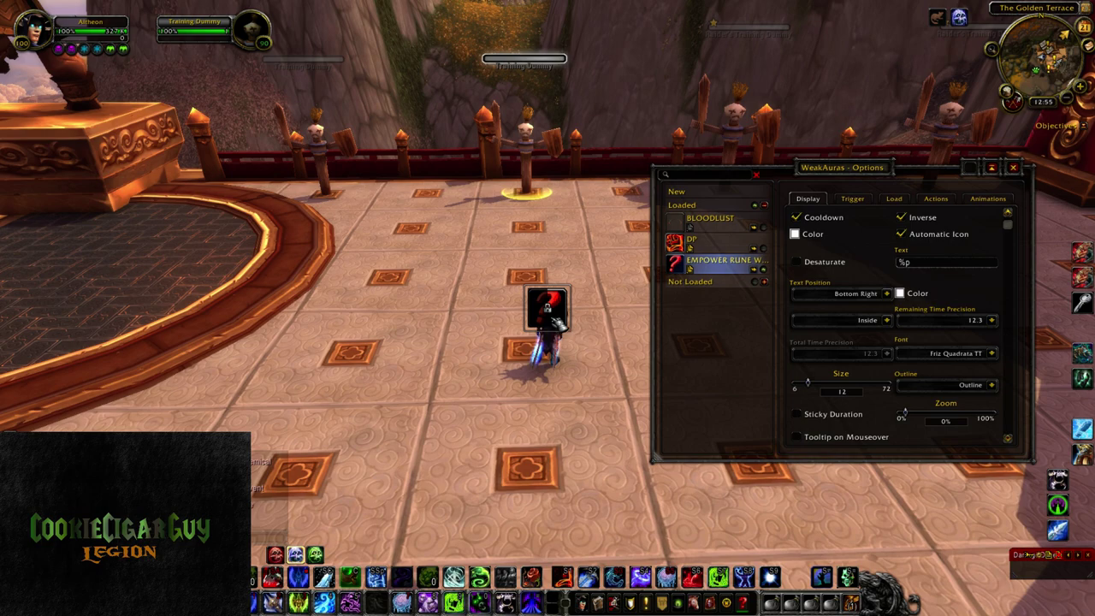
Set the trigger to a Status trigger using Cooldown Progress (Spell).
click(853, 199)
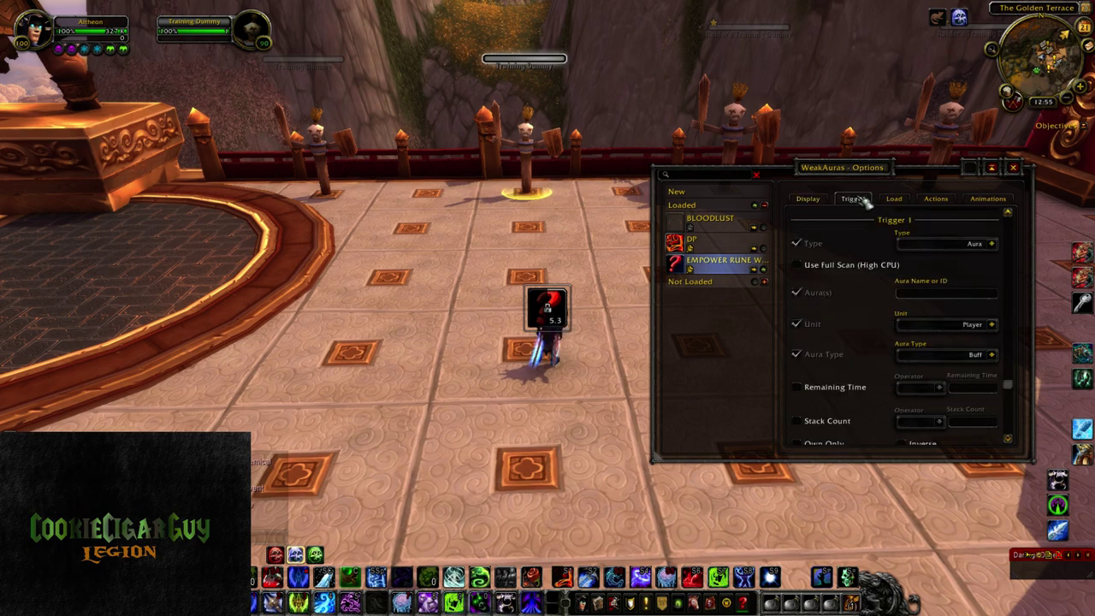
click(991, 244)
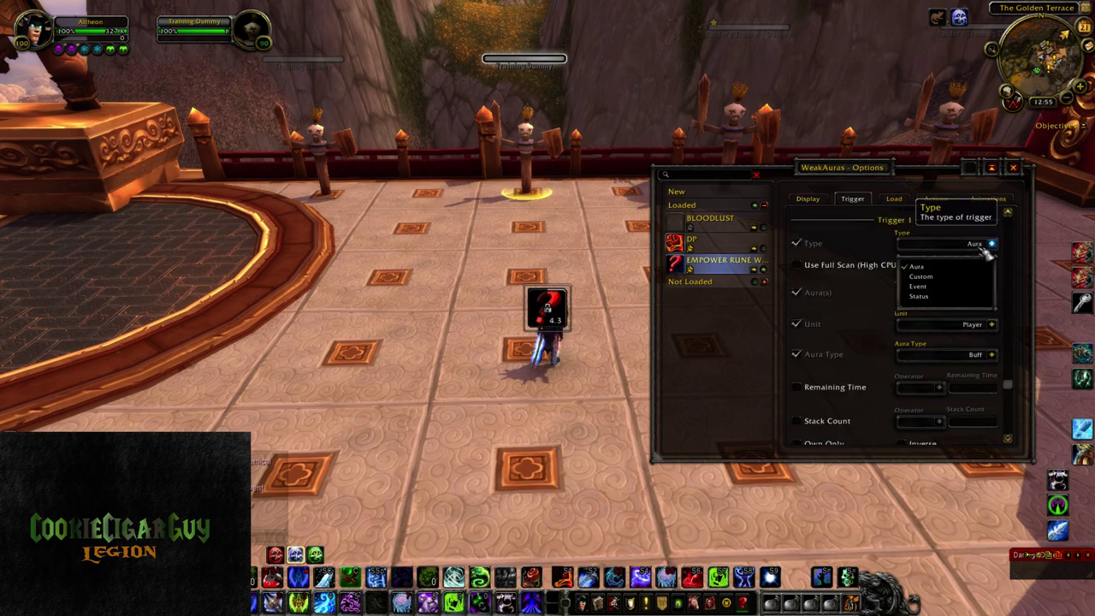
click(948, 297)
click(948, 303)
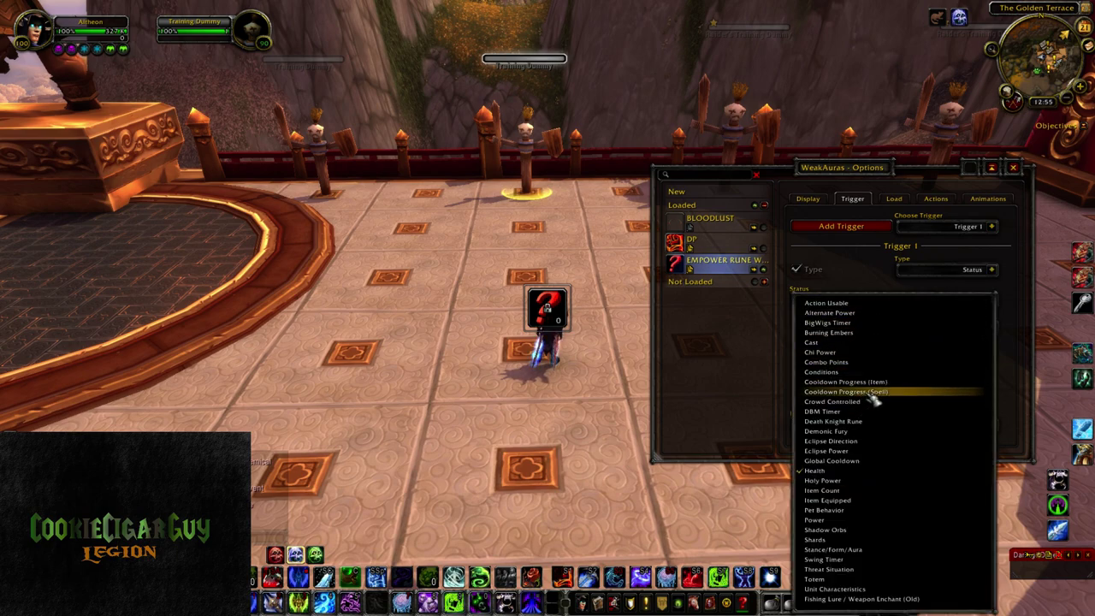
click(874, 396)
Enter Empower Rune Weapon as the tracked spell and set Show to Always.
drag(892, 342, 789, 341)
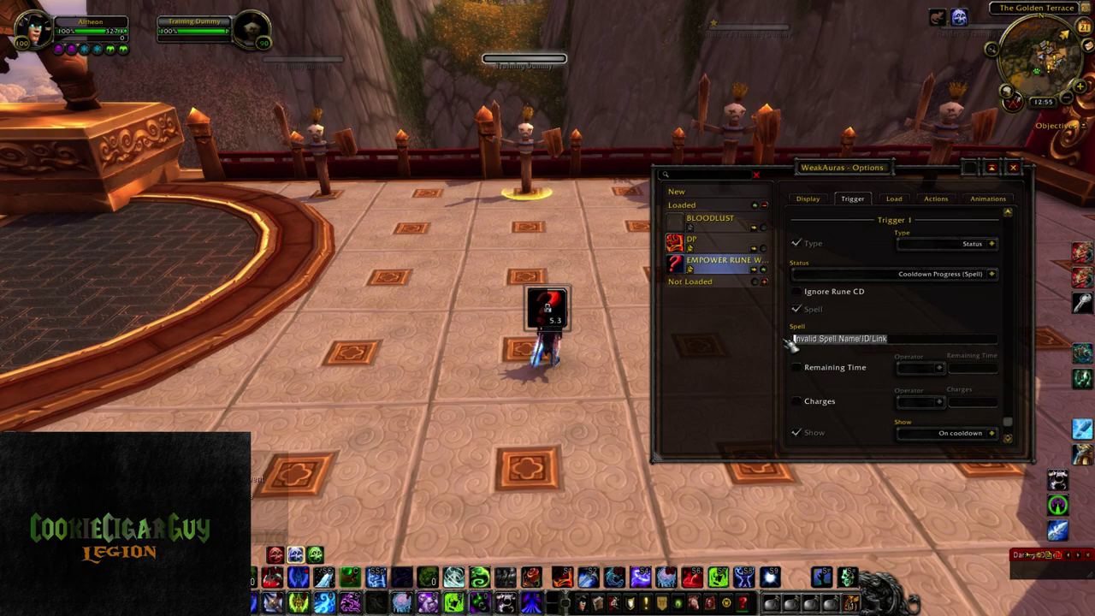
text(Empower r)
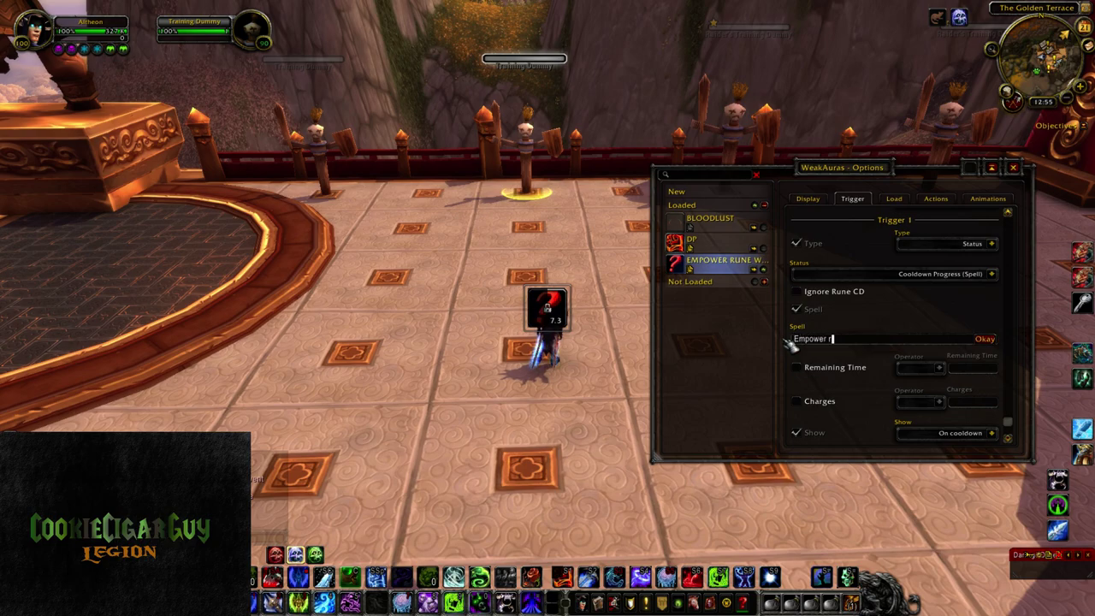
text(une weapon)
key(Return)
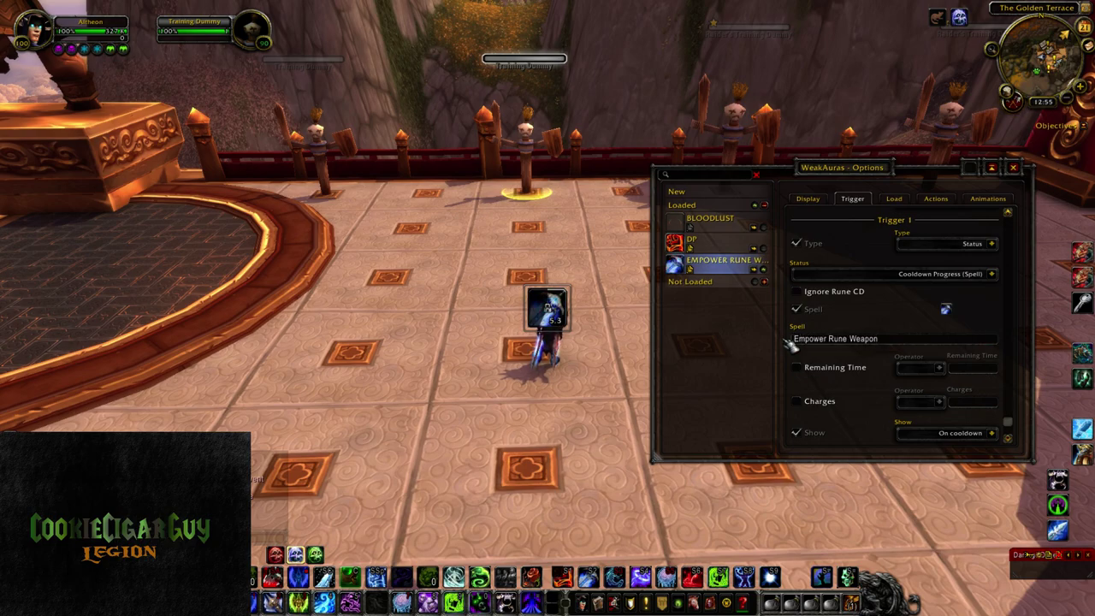
click(963, 433)
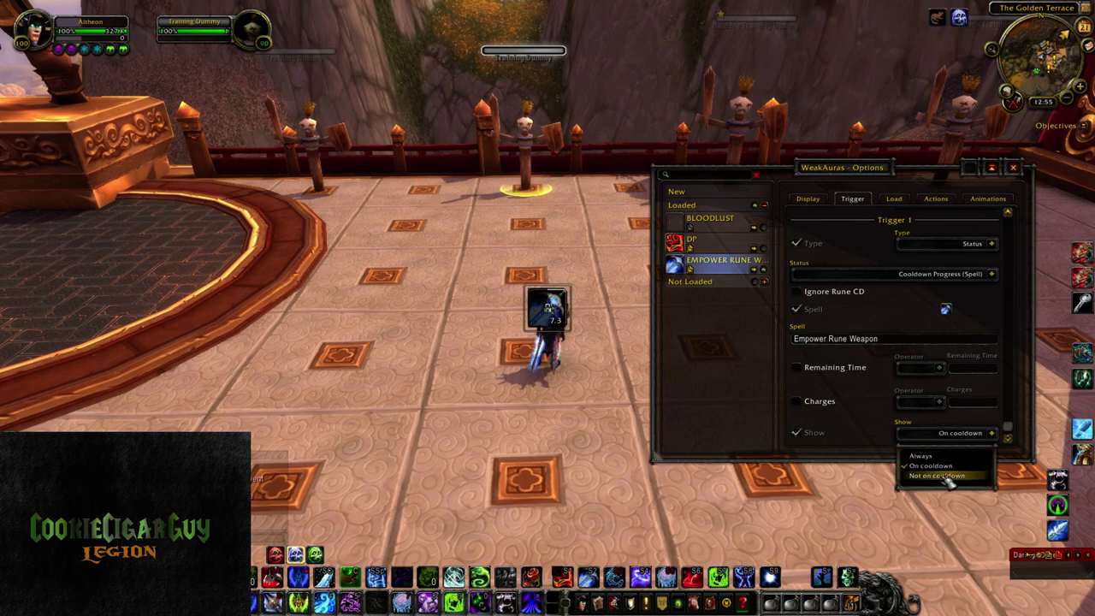
click(954, 469)
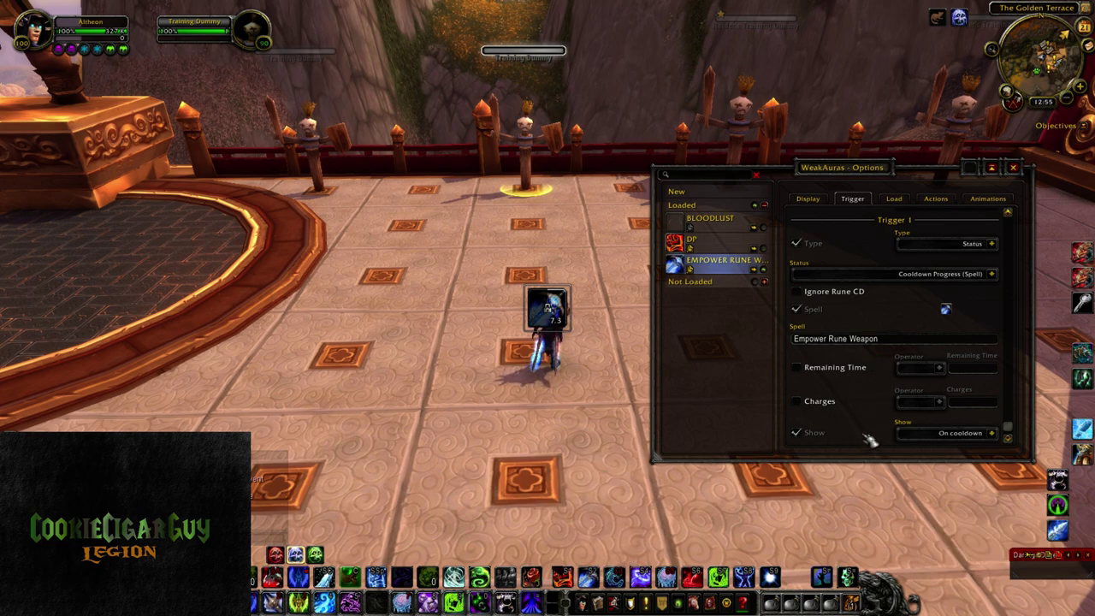
click(992, 434)
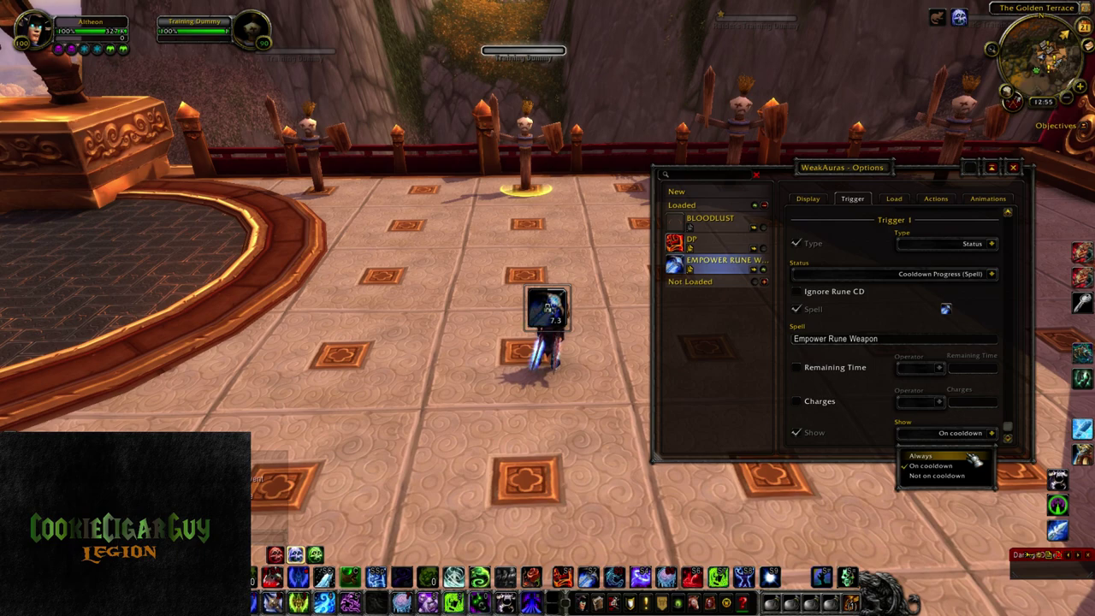
click(972, 457)
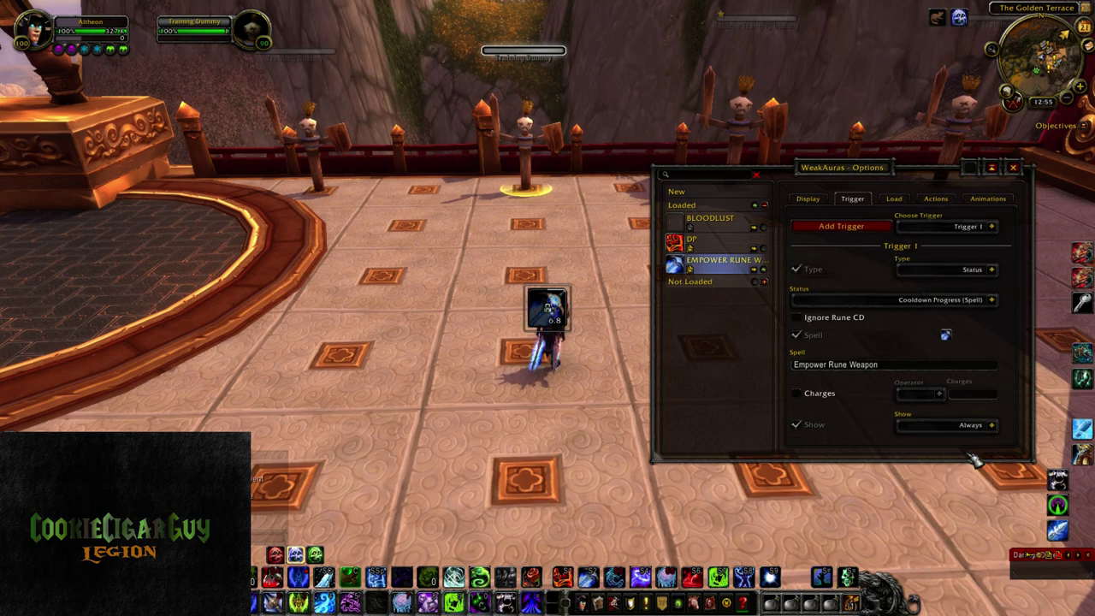
Limit the Empower Rune Weapon aura to the Death Knight class and drag its icon just below the character.
click(894, 198)
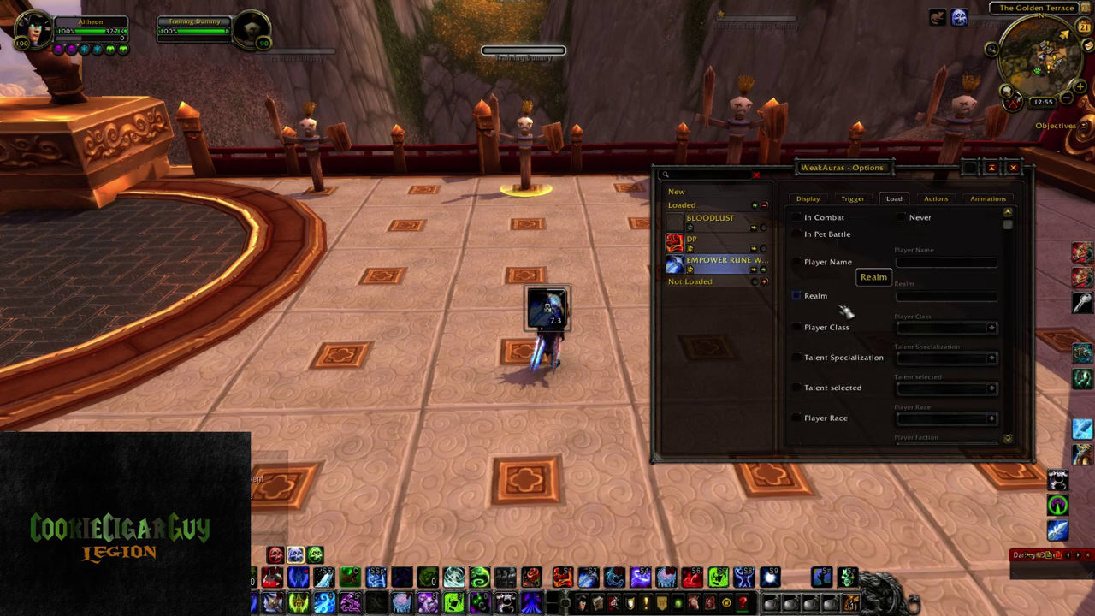
click(826, 329)
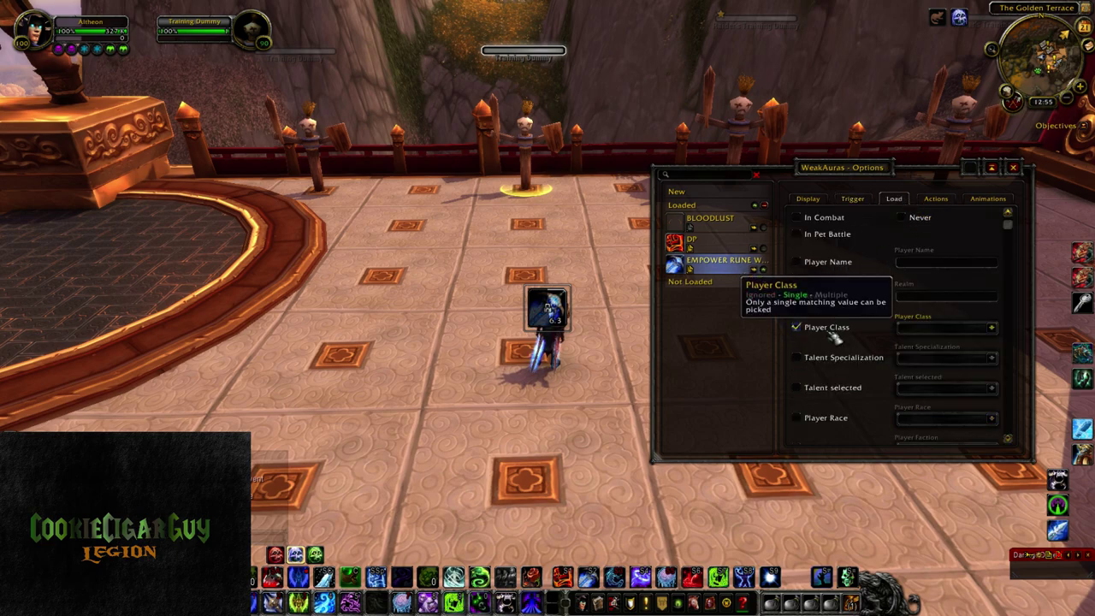
click(931, 332)
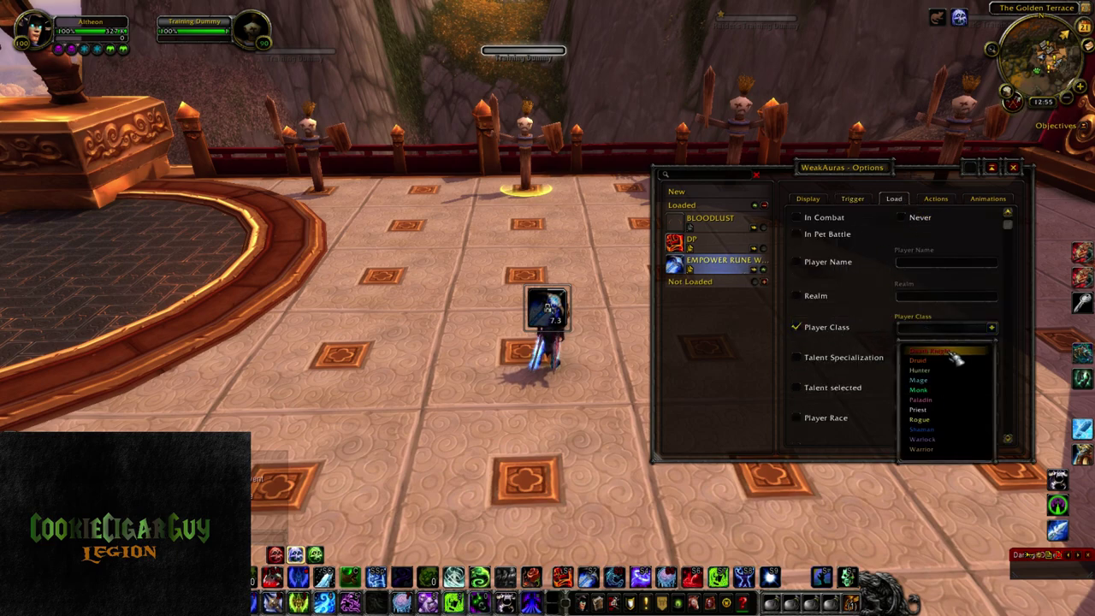
click(955, 358)
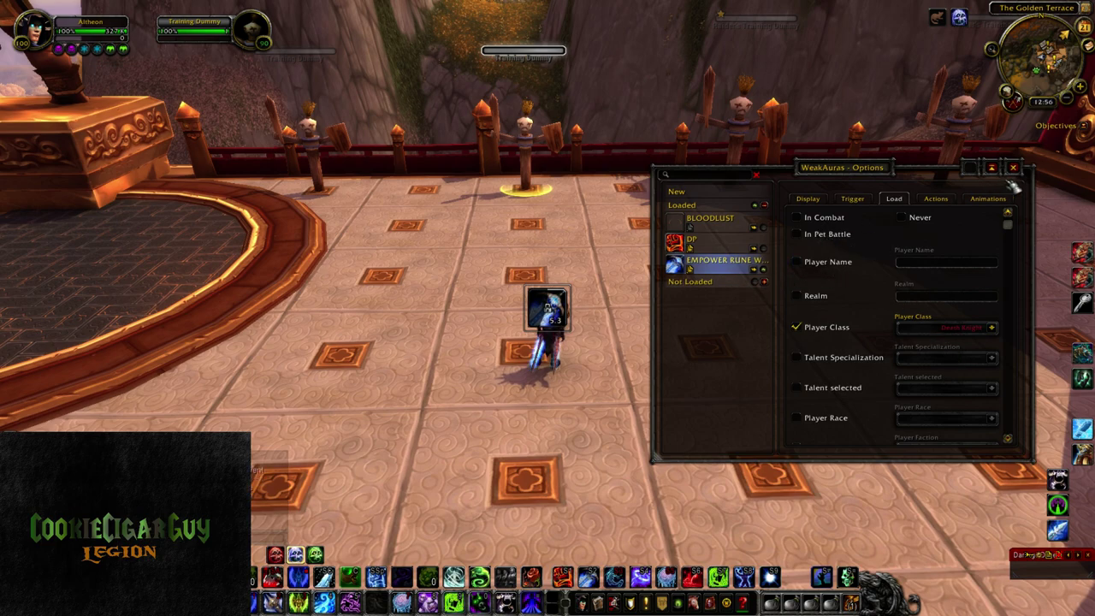
click(990, 329)
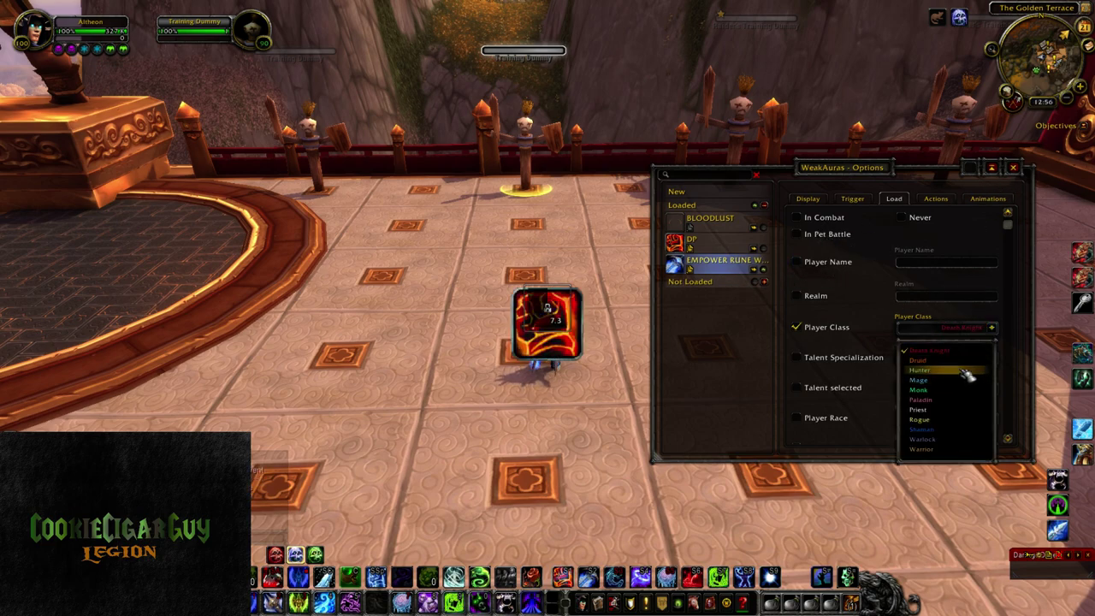
click(729, 267)
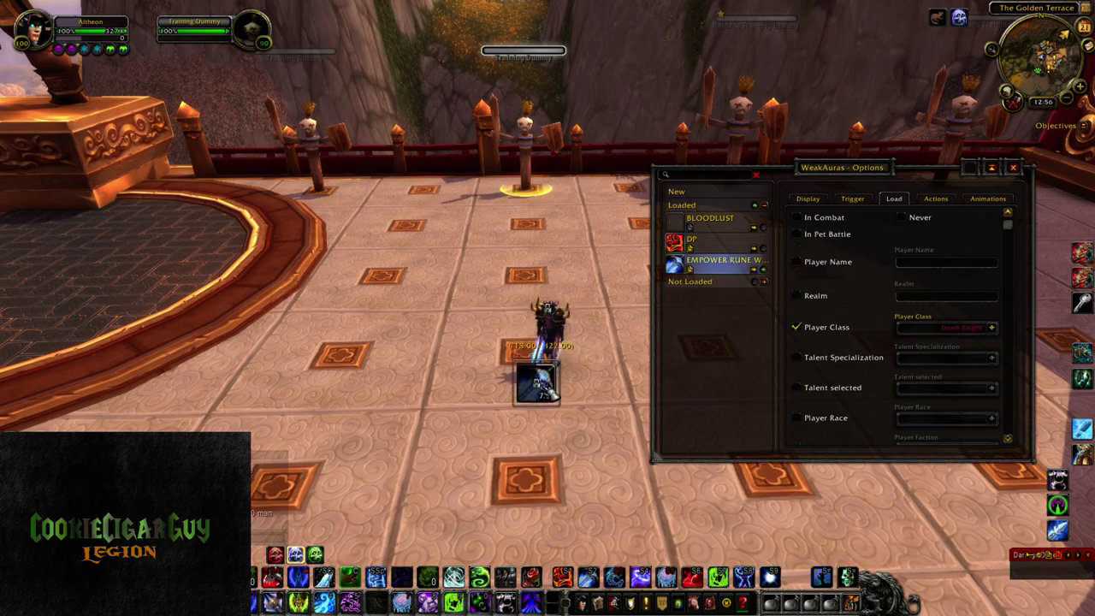
mouse_move(552, 393)
mouse_down()
mouse_move(393, 194)
mouse_move(584, 226)
mouse_move(315, 229)
mouse_move(556, 422)
mouse_move(523, 403)
mouse_move(542, 408)
mouse_up()
click(808, 199)
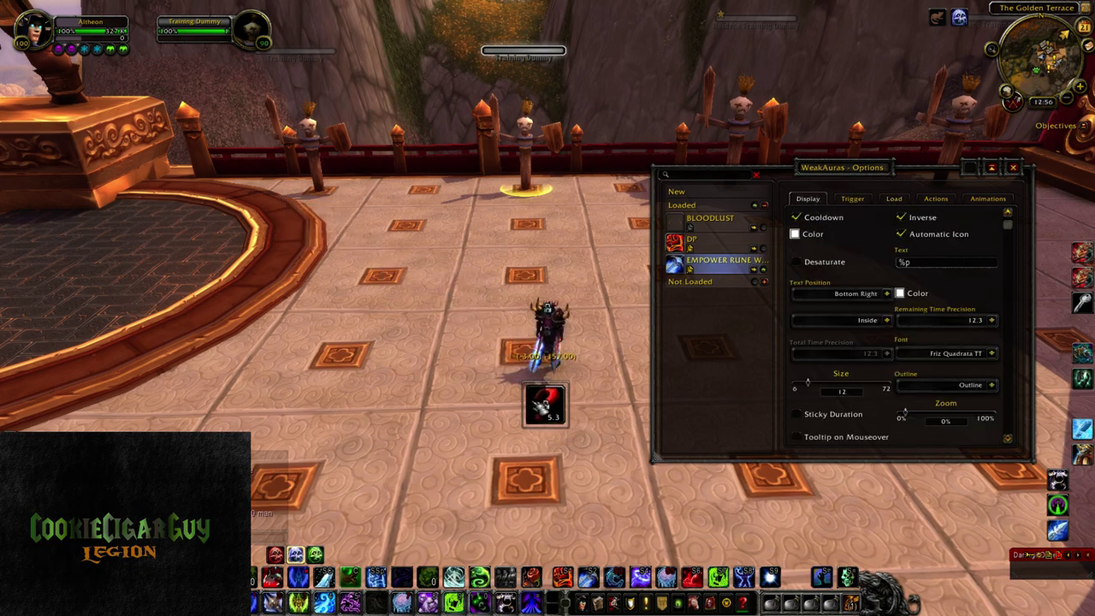
Look over the aura's Actions settings.
click(938, 204)
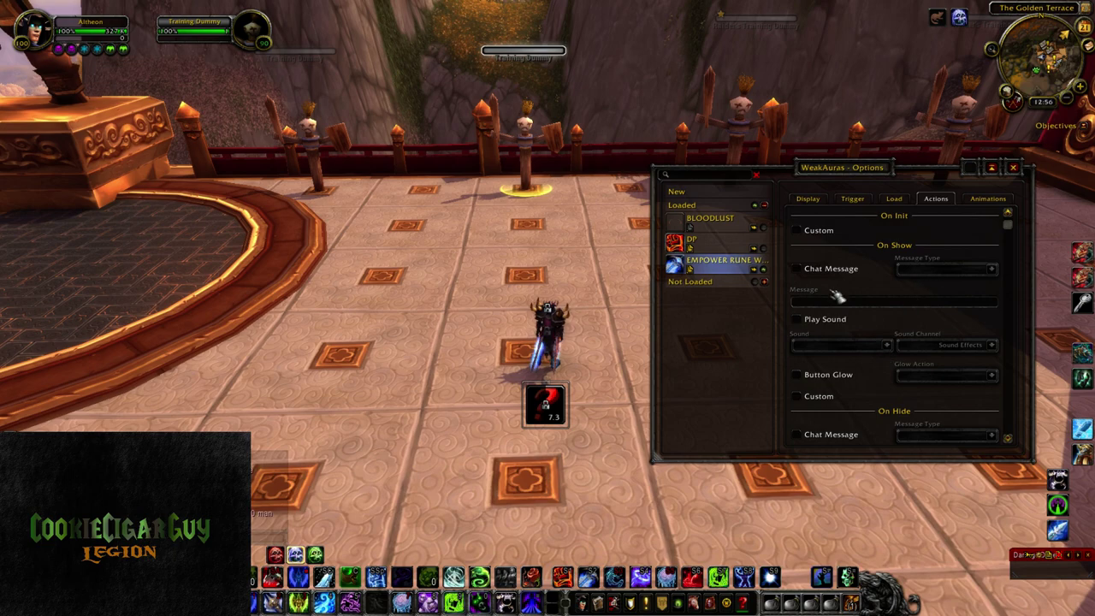
scroll(856, 317, down, 3)
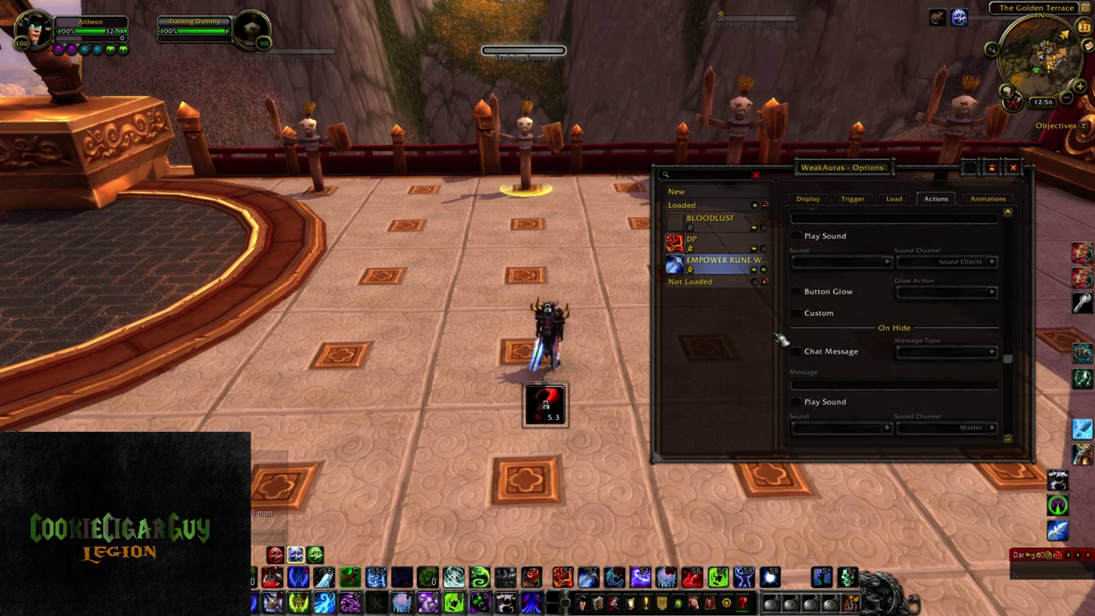
scroll(855, 325, up, 3)
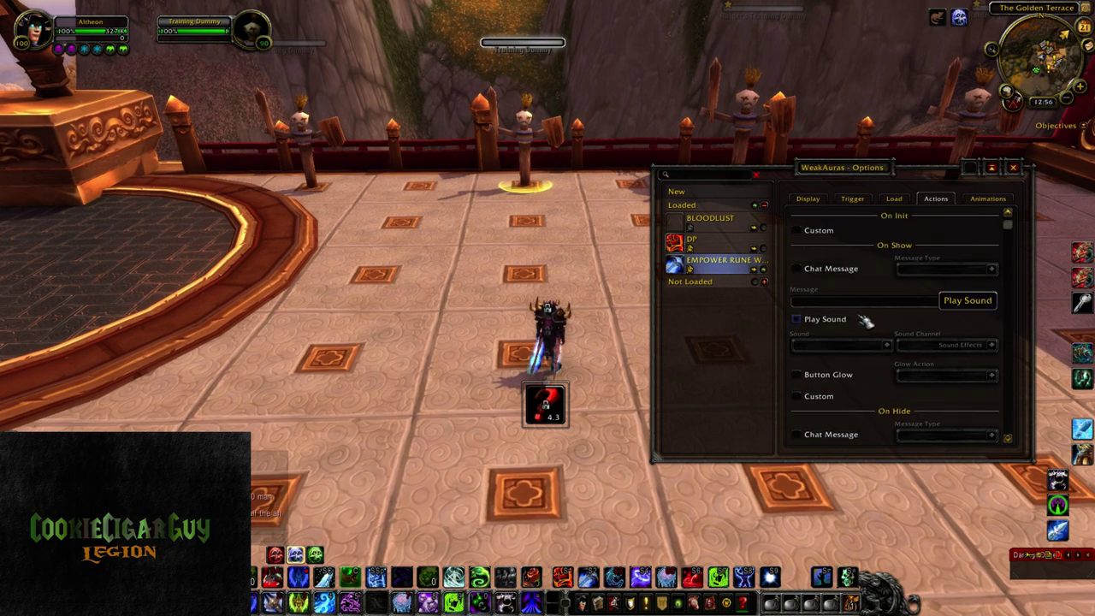
Change the trigger status to Cooldown Progress (Item) and select the empty item field.
click(856, 198)
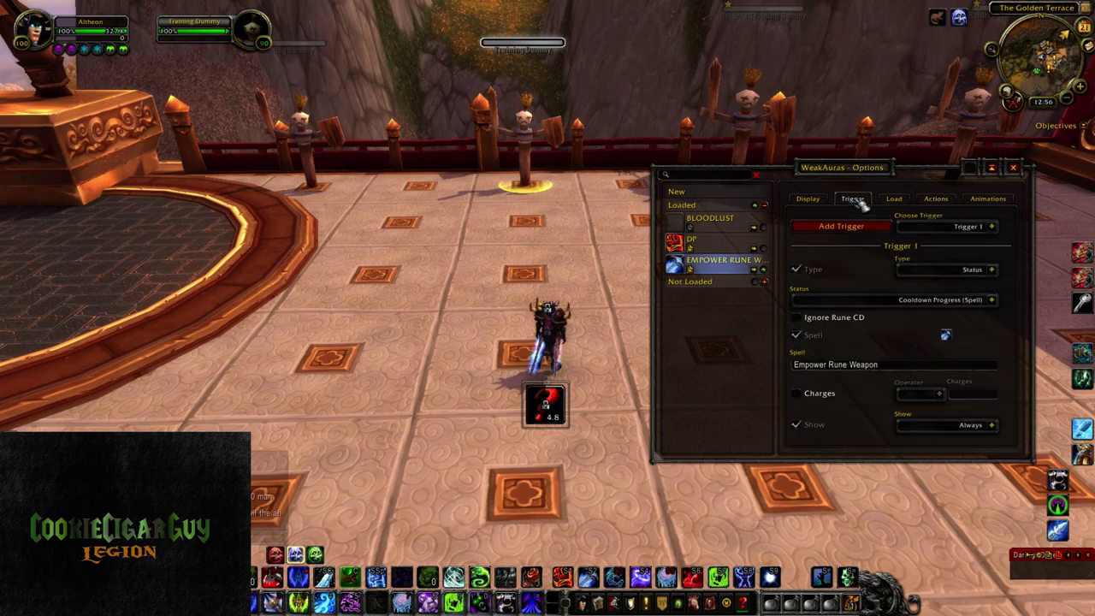
click(954, 302)
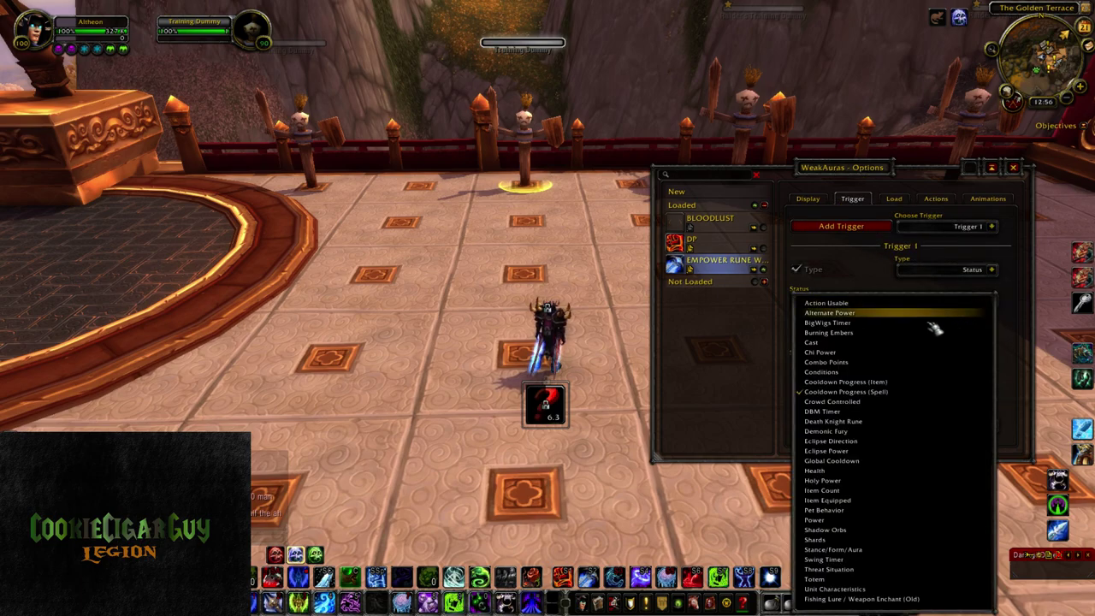
click(871, 382)
click(890, 351)
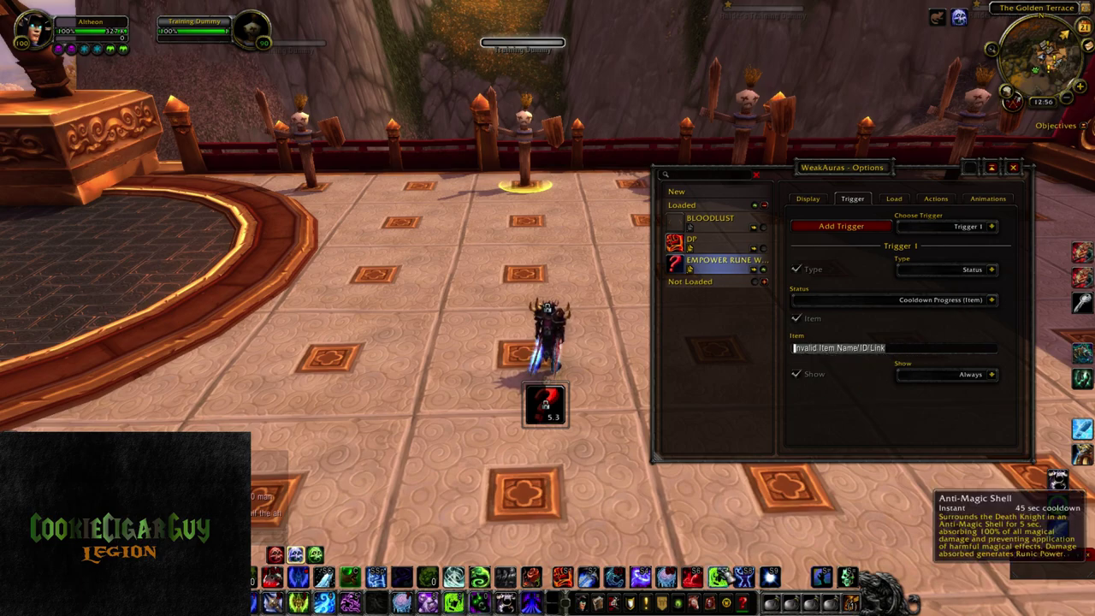
Bring up the character sheet with equipment and stats next to the WeakAuras options.
click(592, 604)
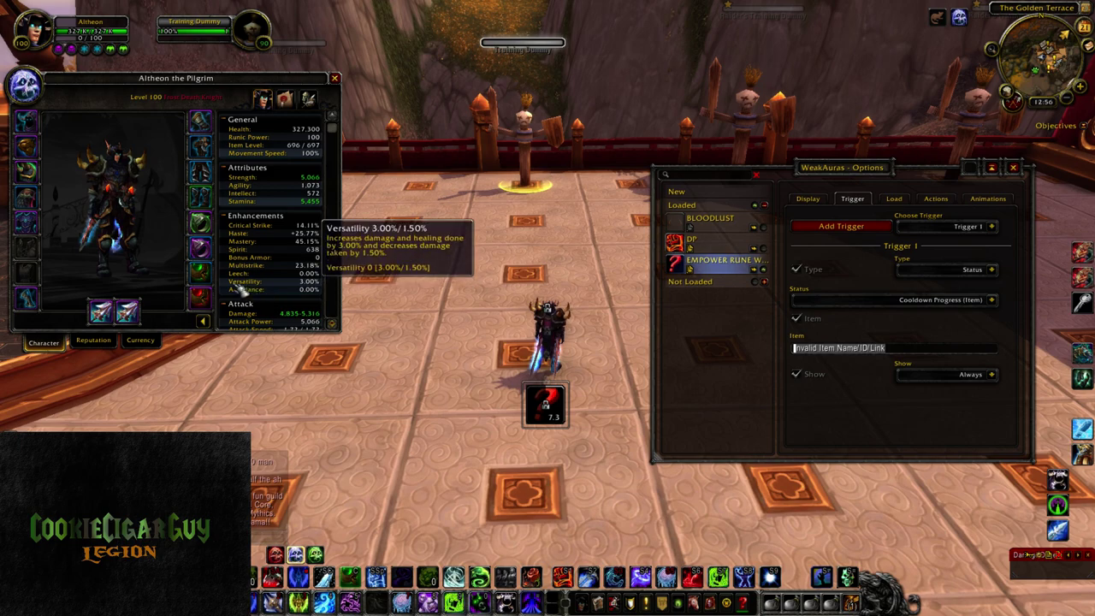